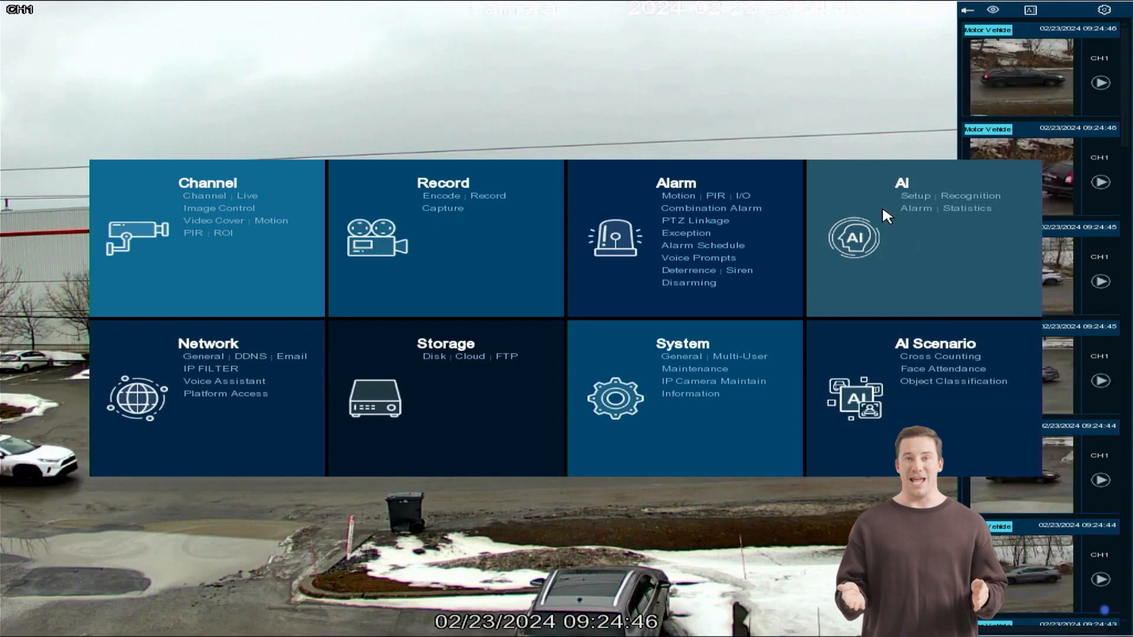
Open the AI PD & VD setup for CH1 and keep Motor Vehicle as the only selected detection type.
click(923, 195)
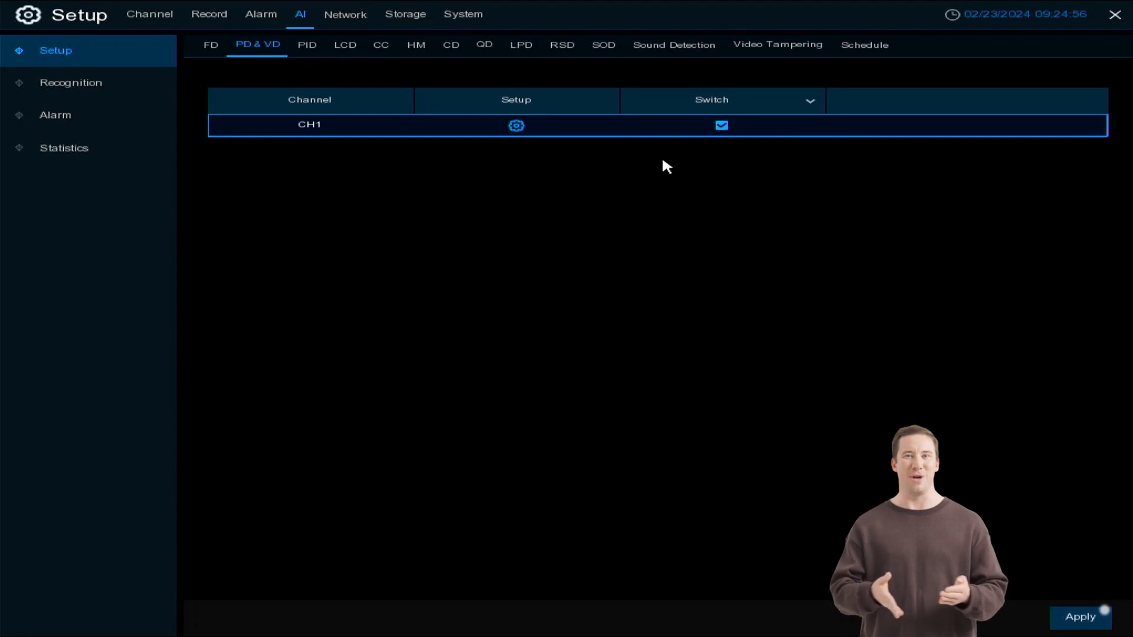
click(513, 126)
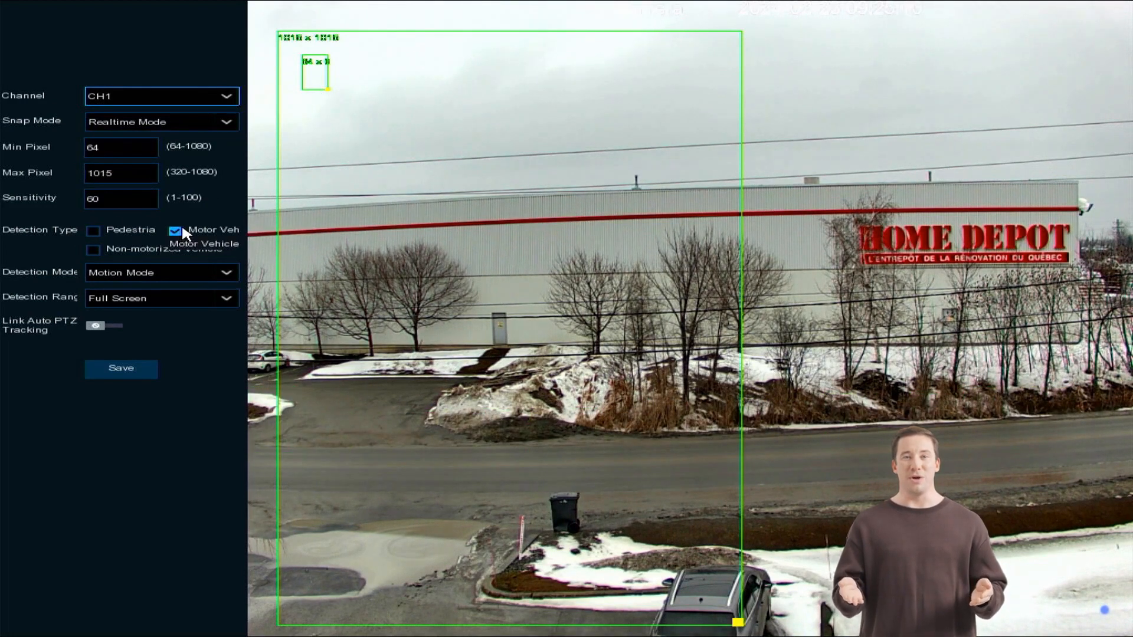
click(93, 229)
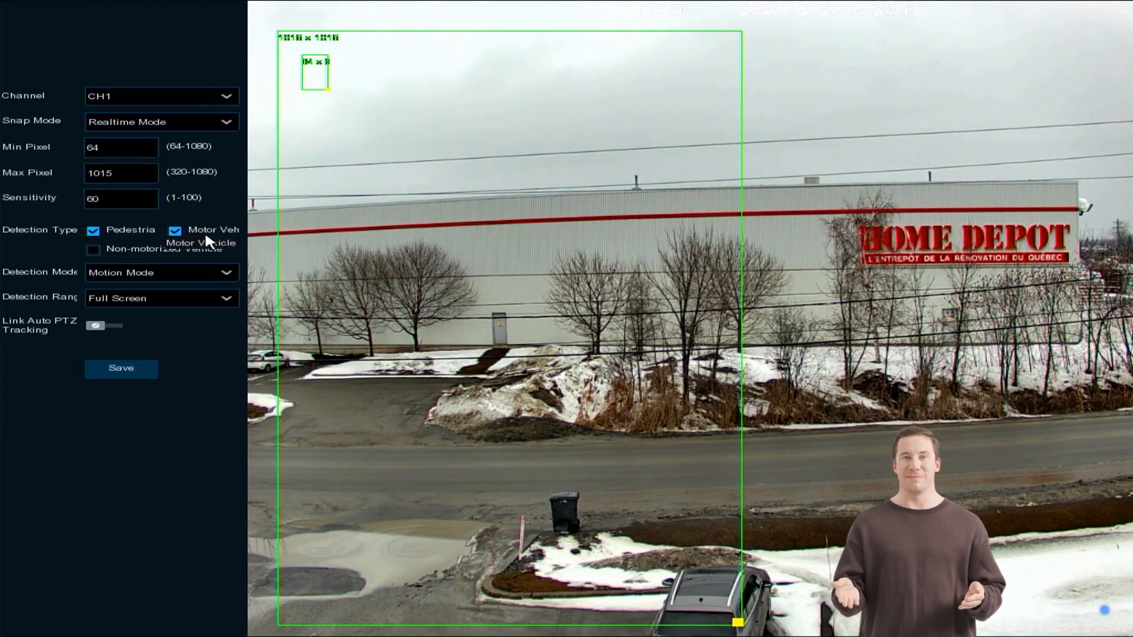
click(171, 228)
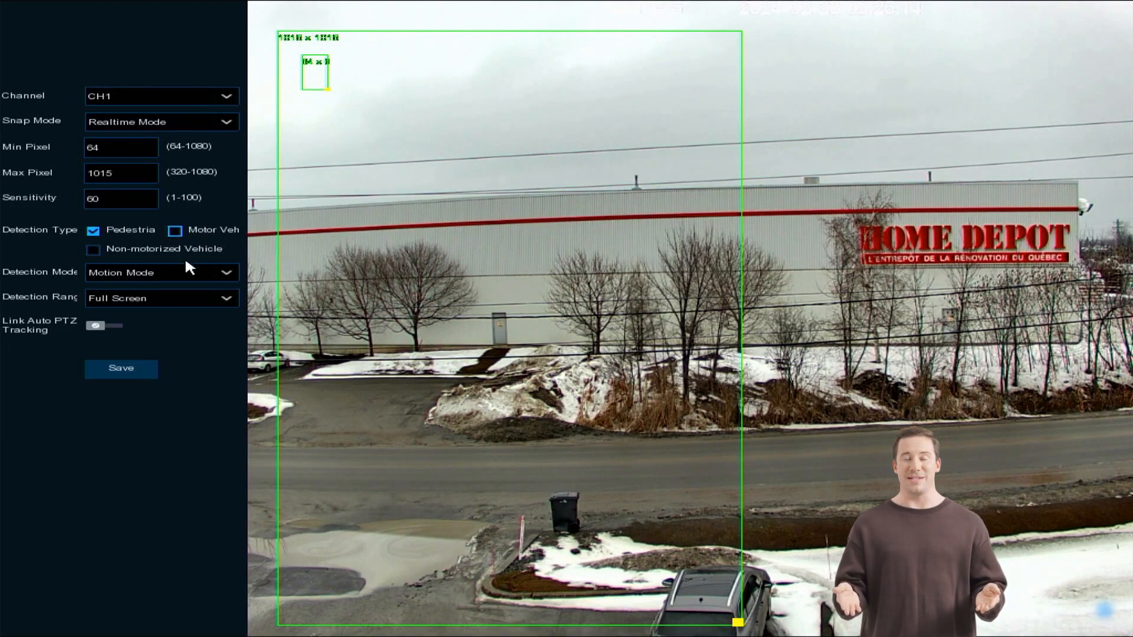
click(171, 227)
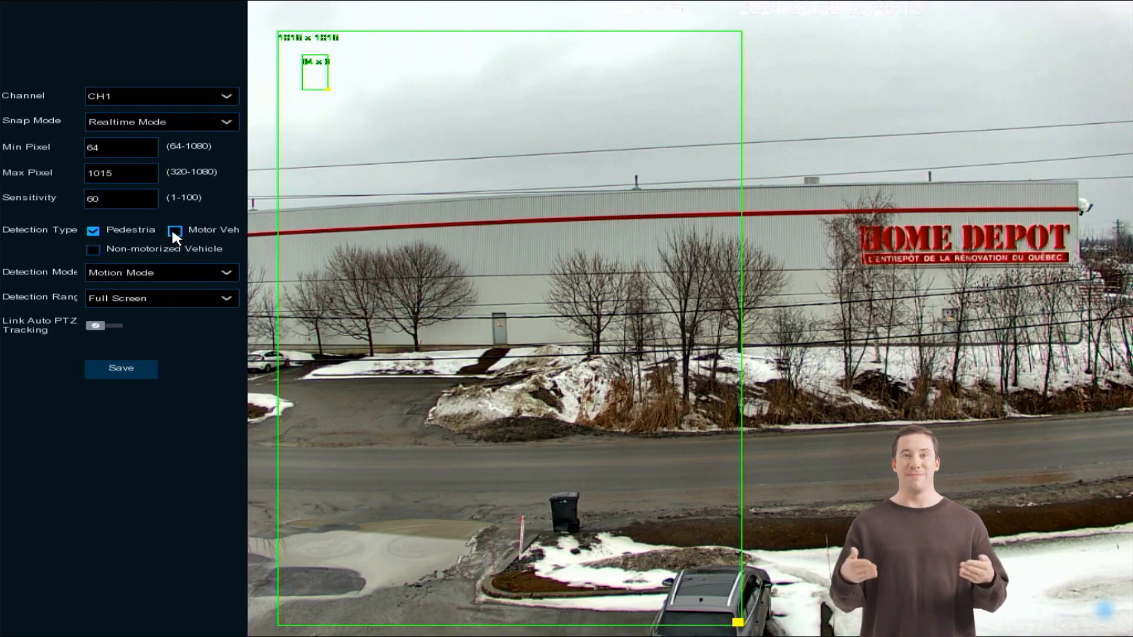
click(93, 229)
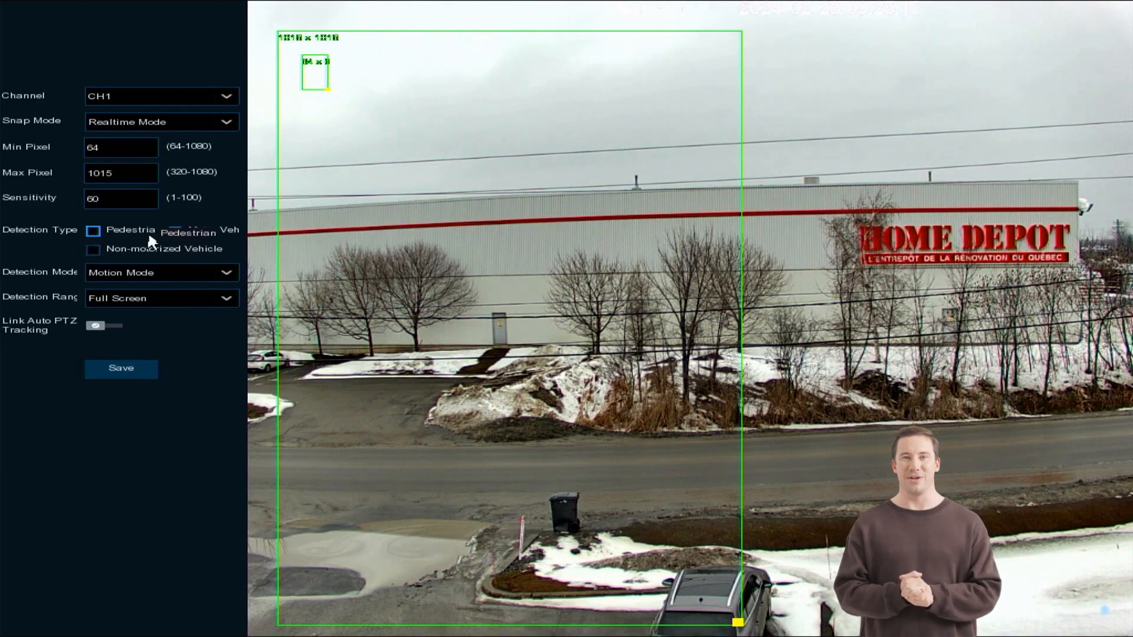
Keep the detection mode on Motion Mode, enable Link Auto PTZ Tracking and save the CH1 detection settings.
click(149, 276)
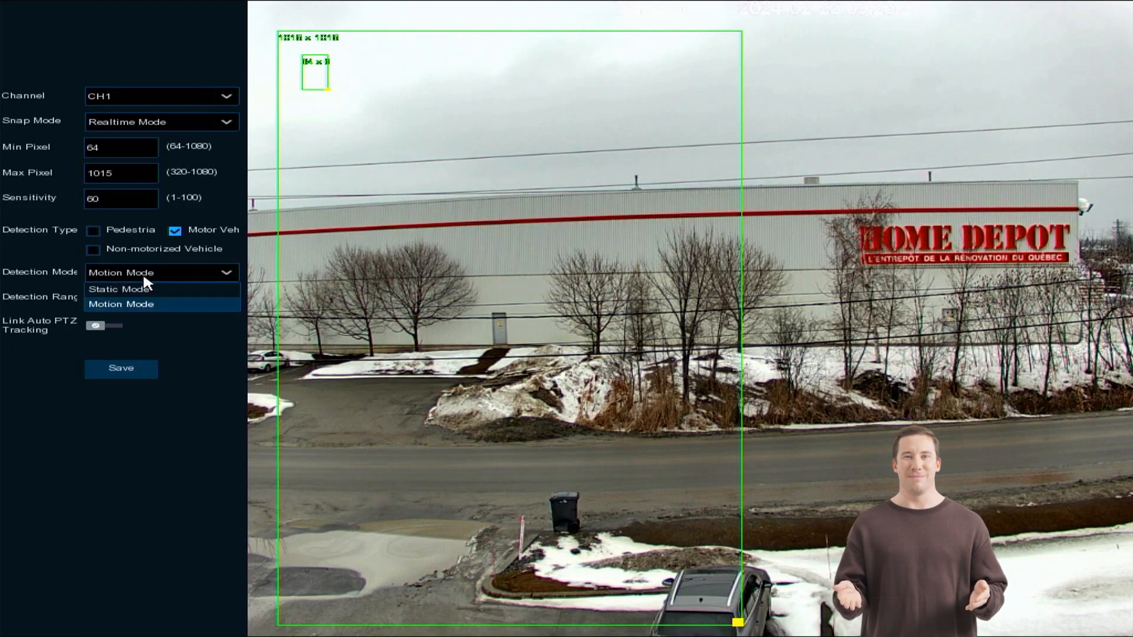
click(141, 302)
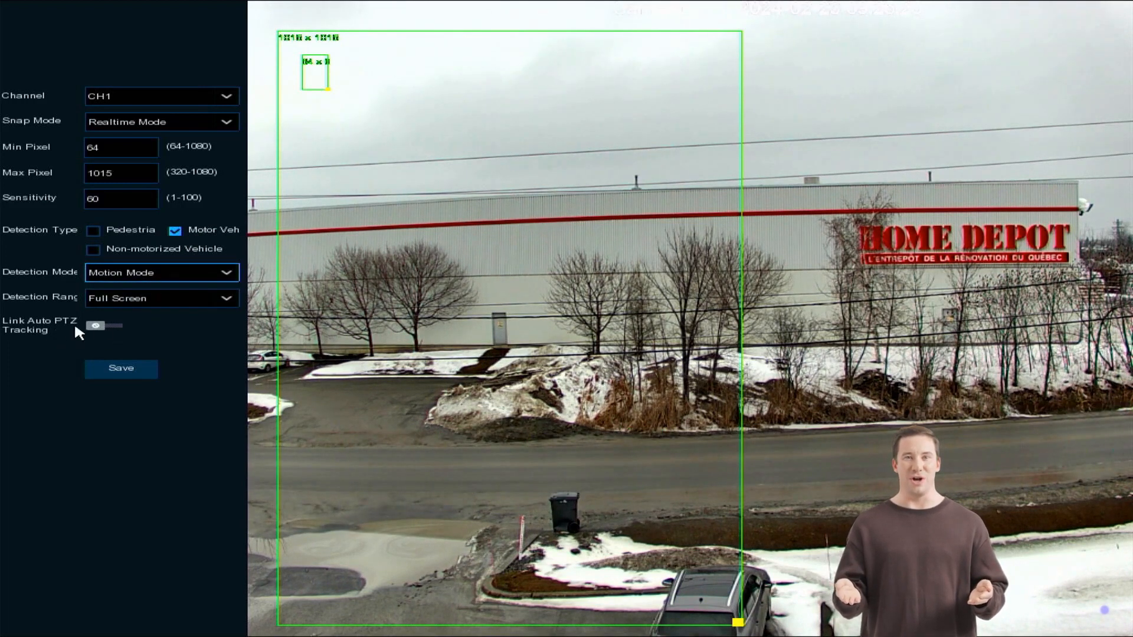
click(96, 325)
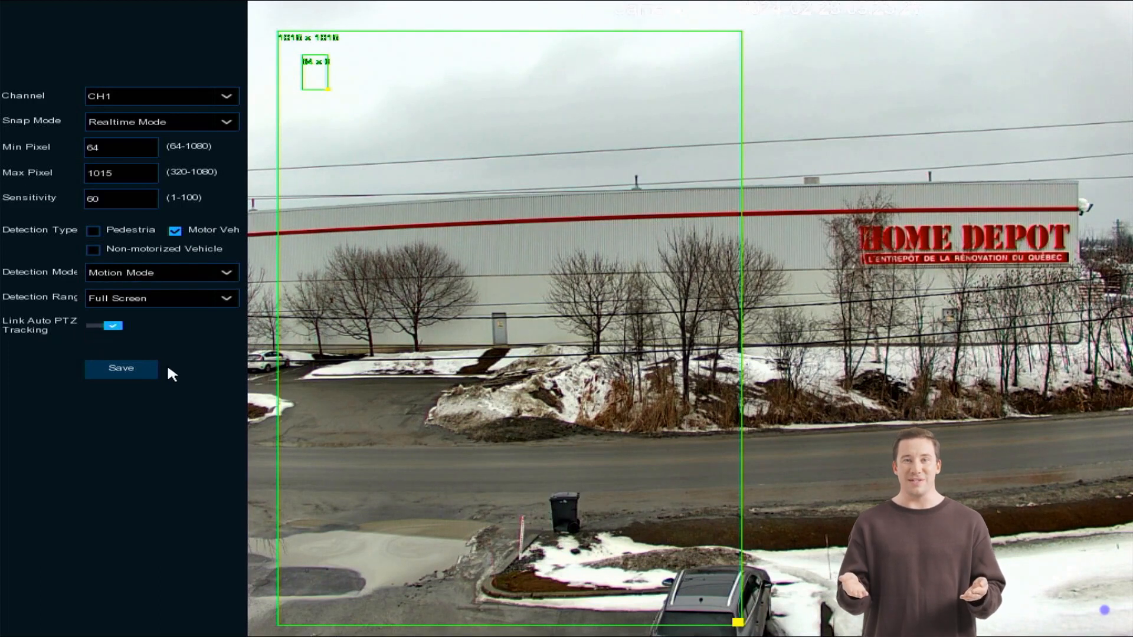
click(133, 367)
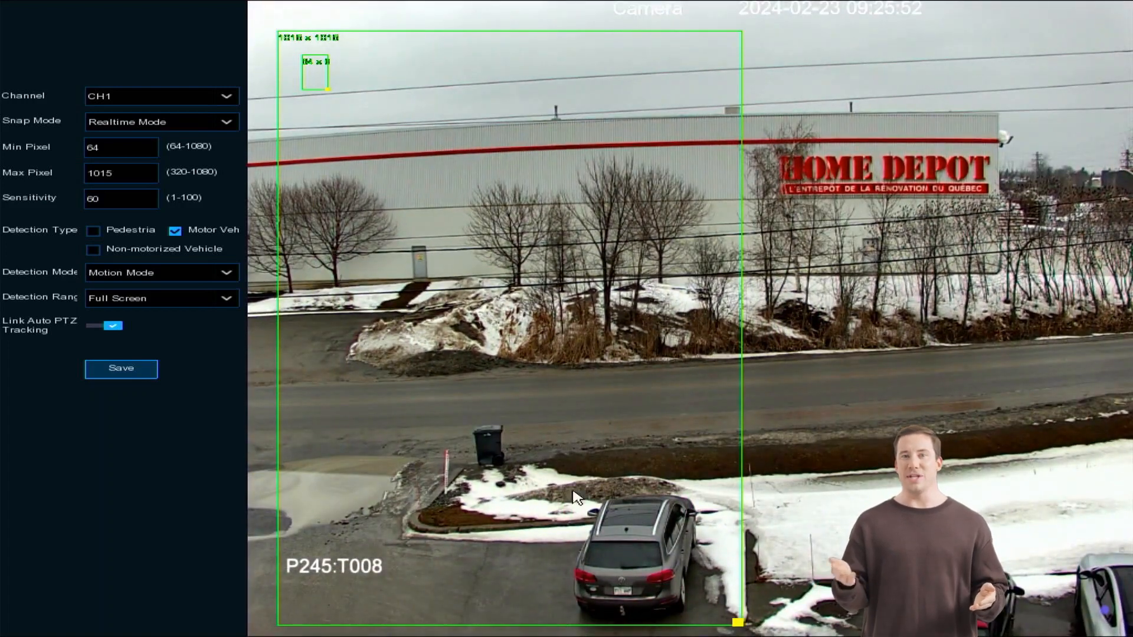
Return to the live view and try to pan the CH1 camera right with the PTZ controls.
right_click(353, 377)
right_click(357, 369)
right_click(365, 370)
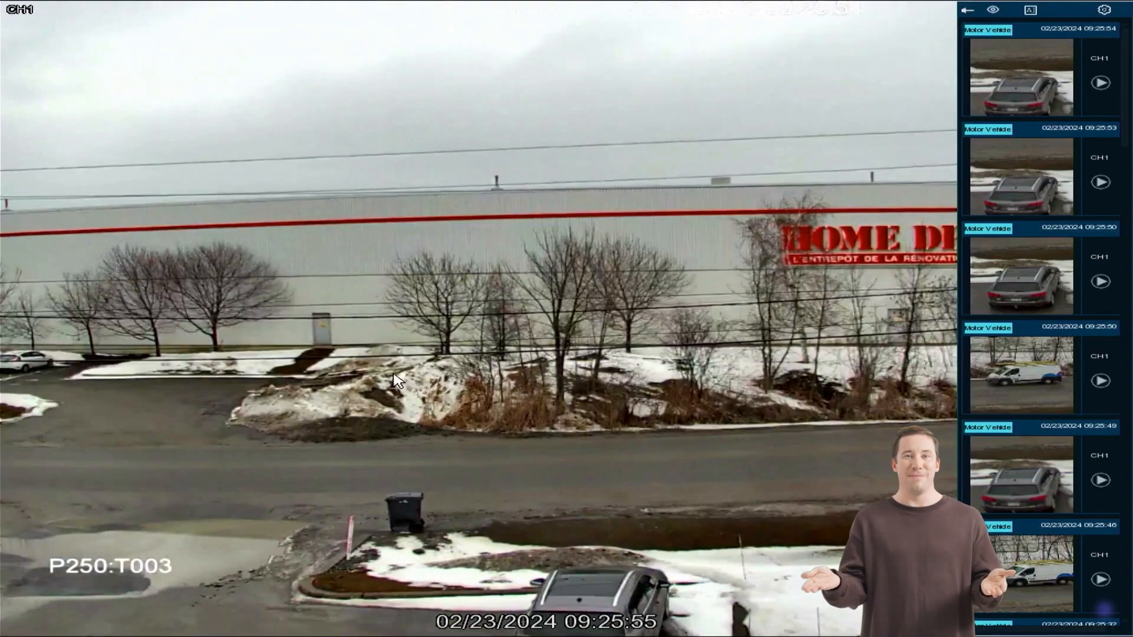
click(593, 416)
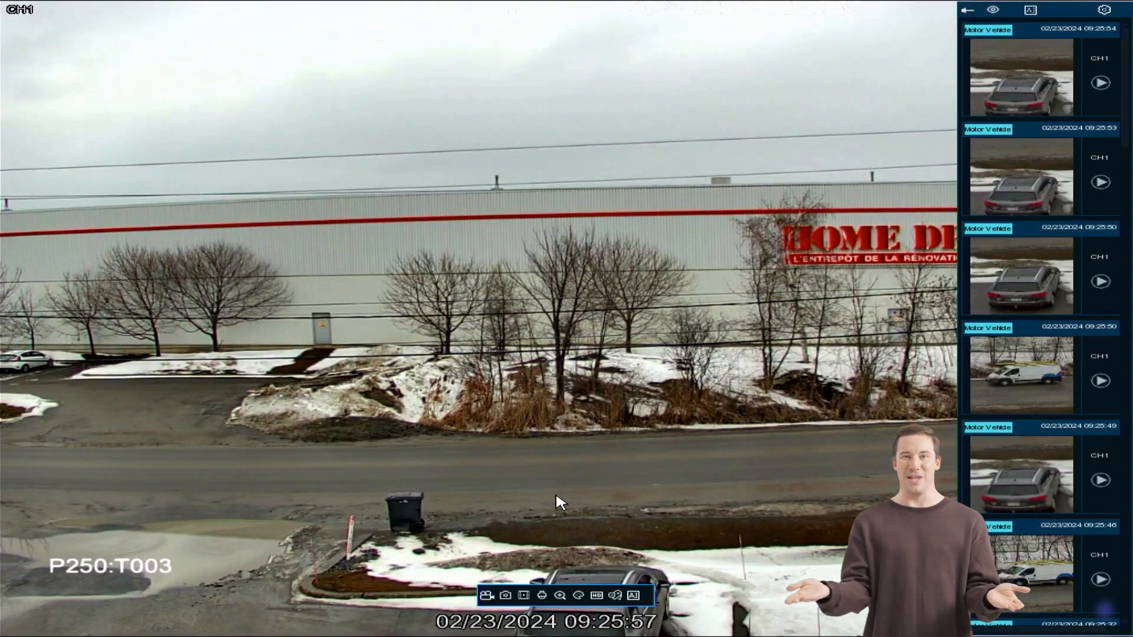
click(541, 596)
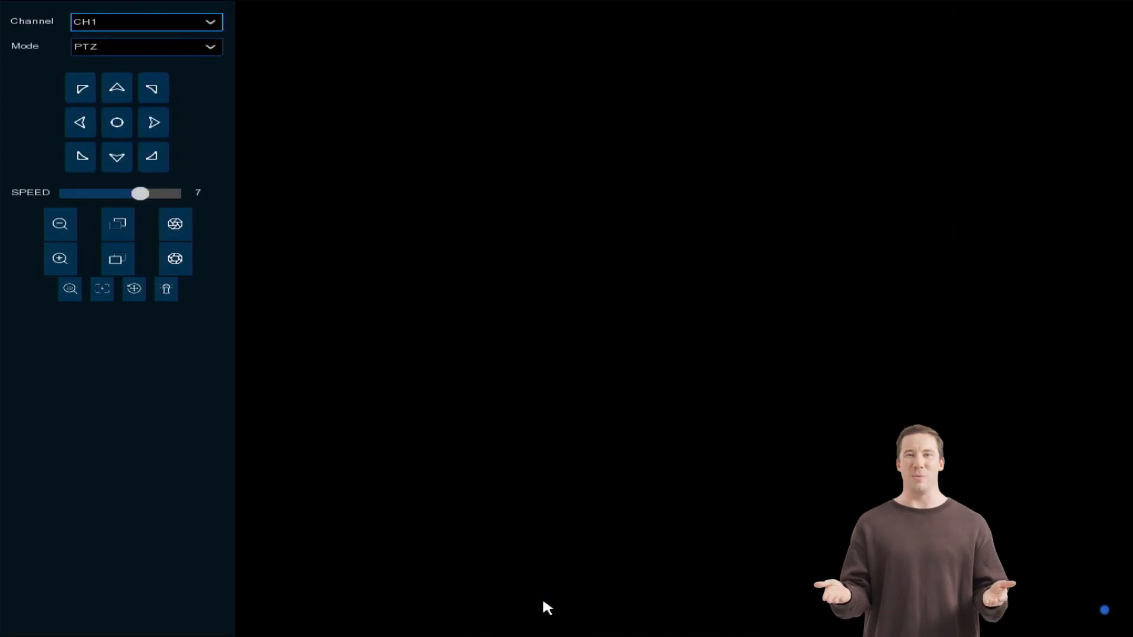
click(153, 130)
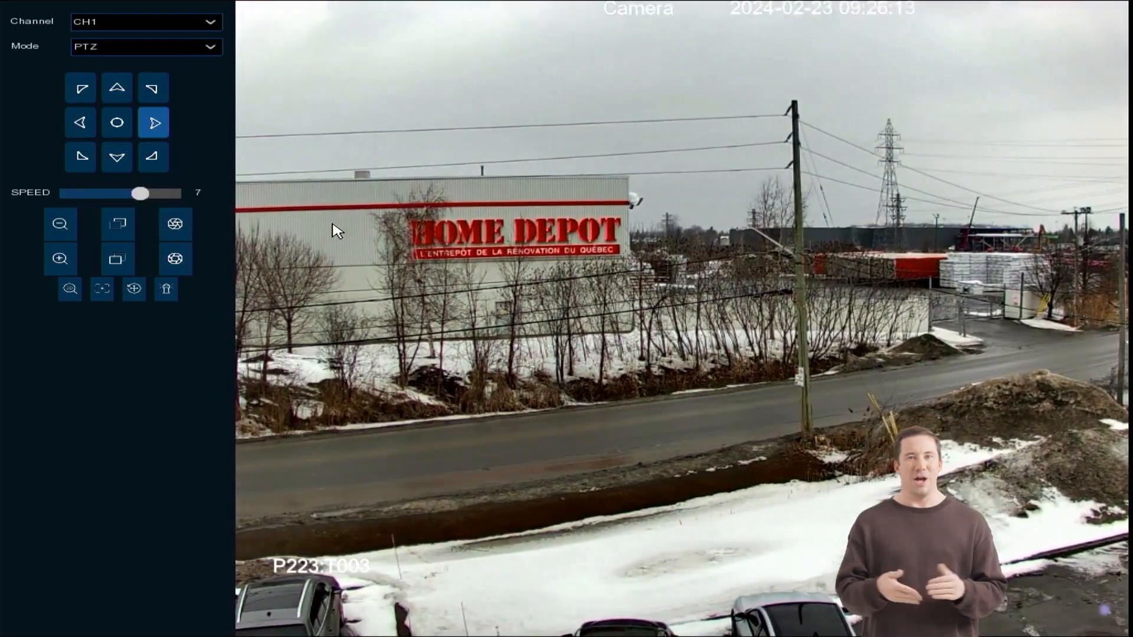
right_click(331, 229)
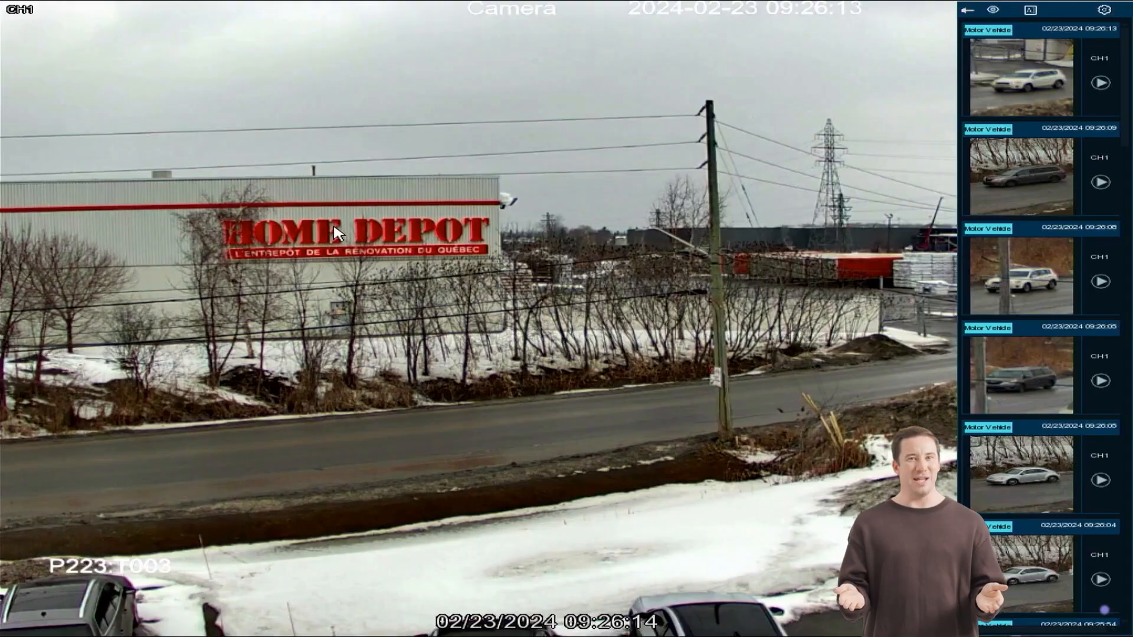
Disable Link Auto PTZ Tracking in the AI PD & VD setup for CH1 and save the settings.
right_click(330, 228)
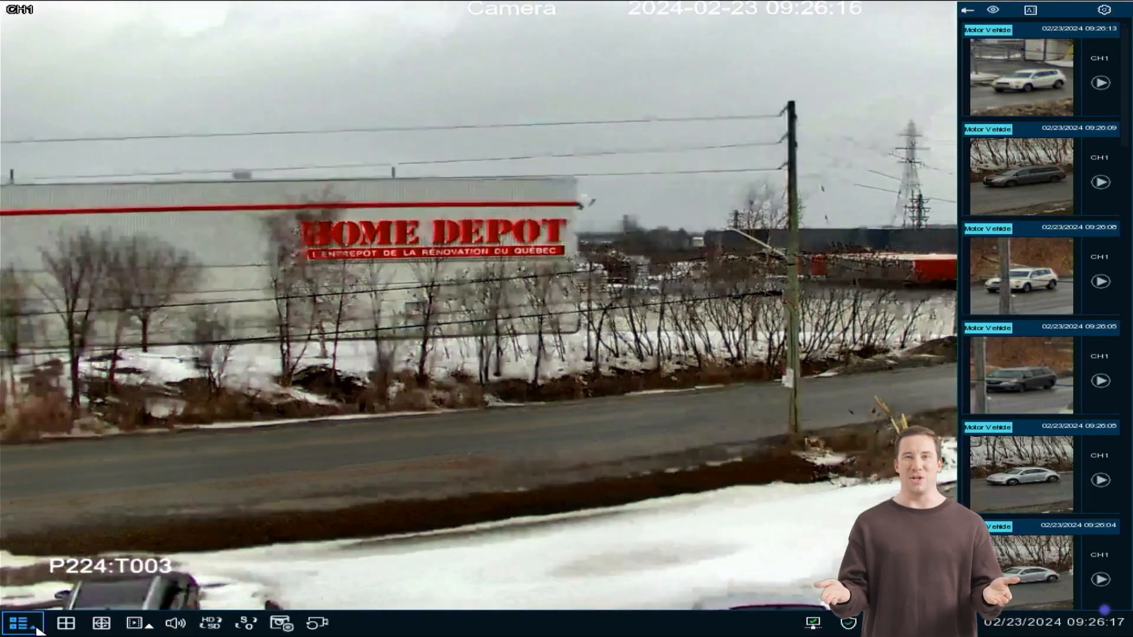
click(37, 628)
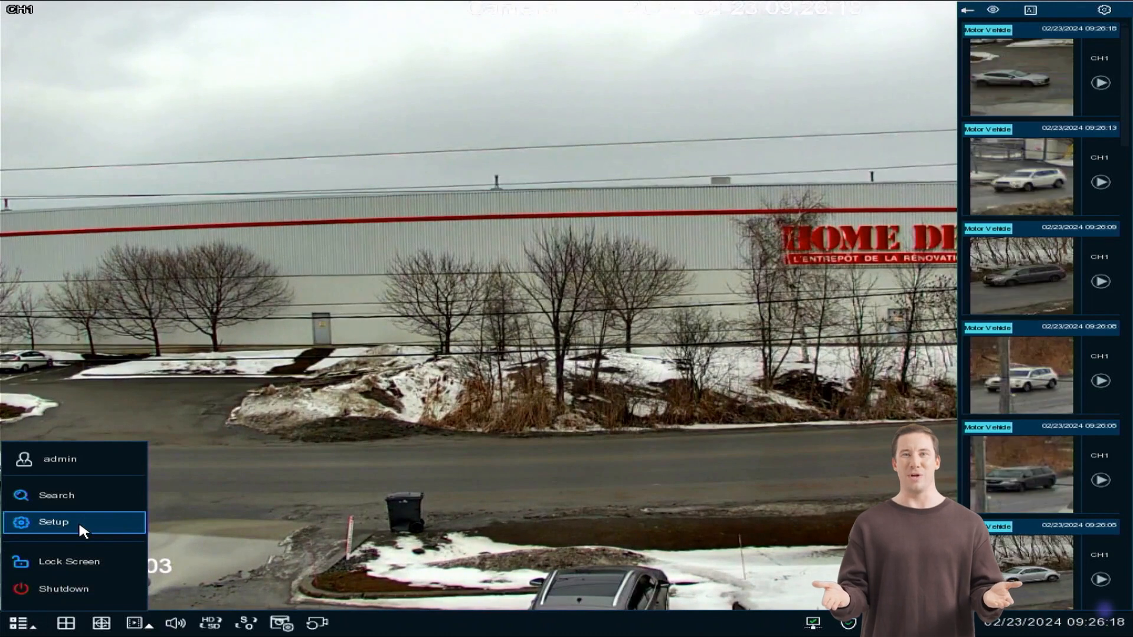
click(83, 525)
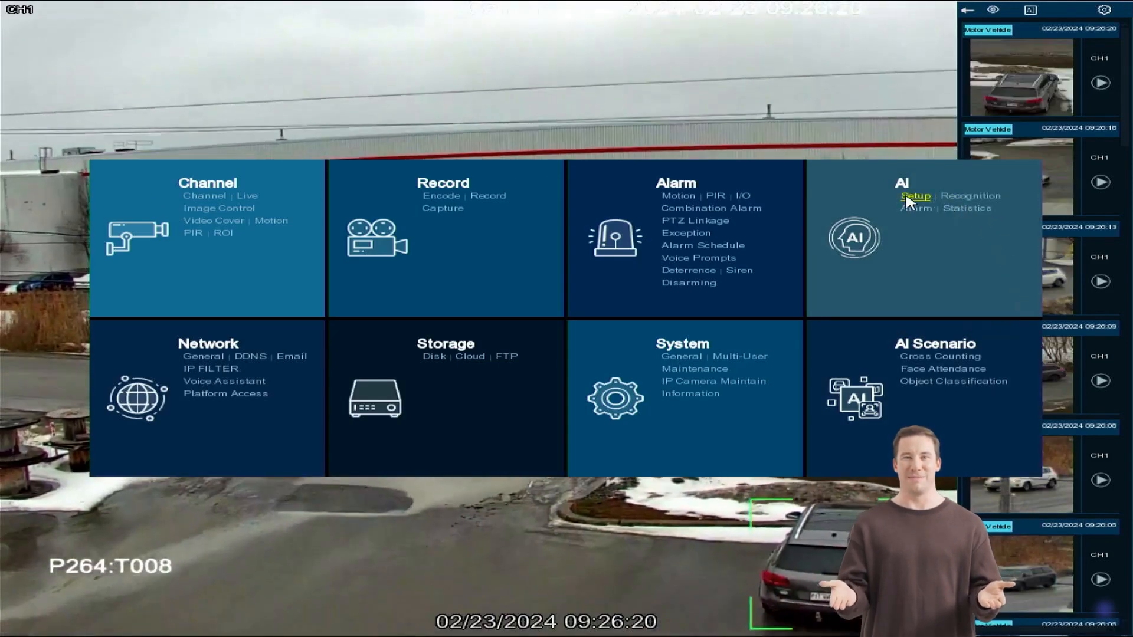
click(915, 196)
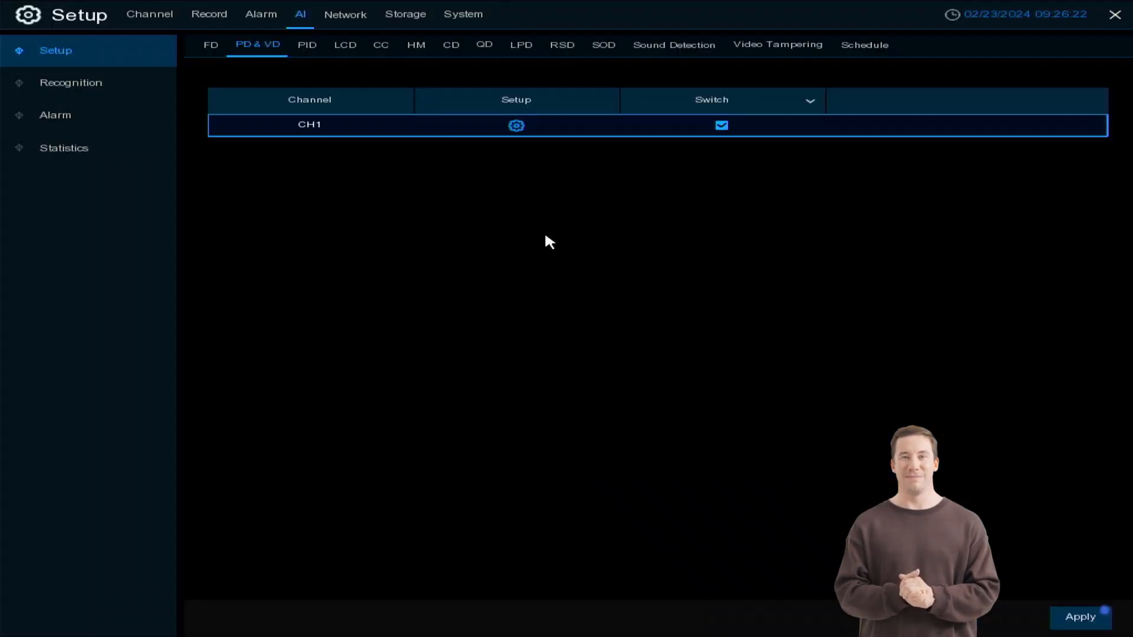
click(519, 125)
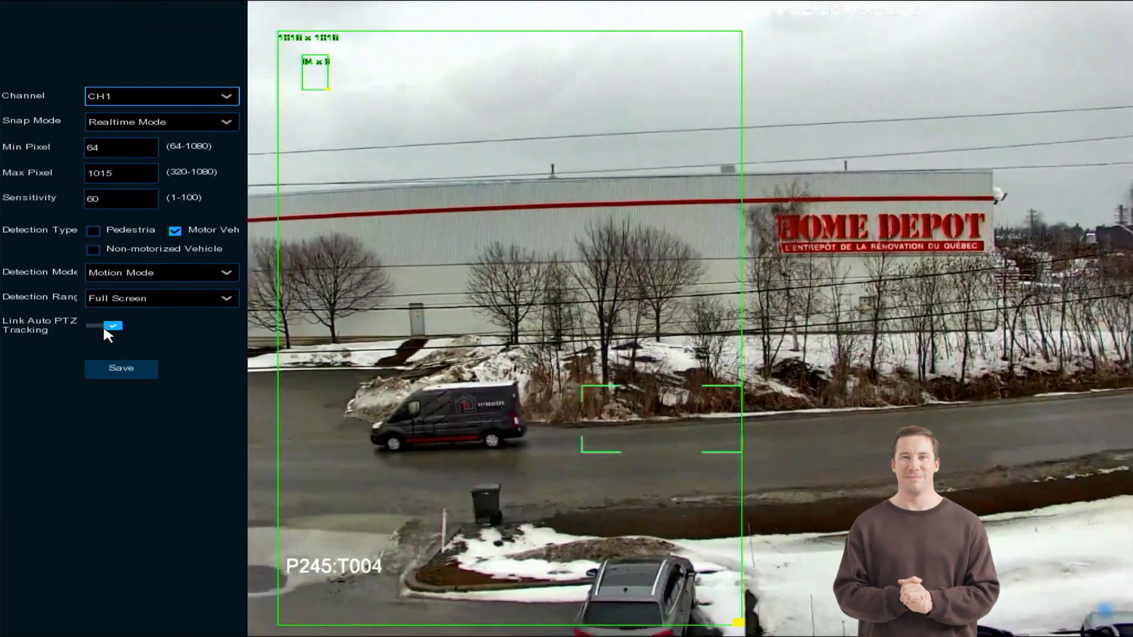
click(103, 324)
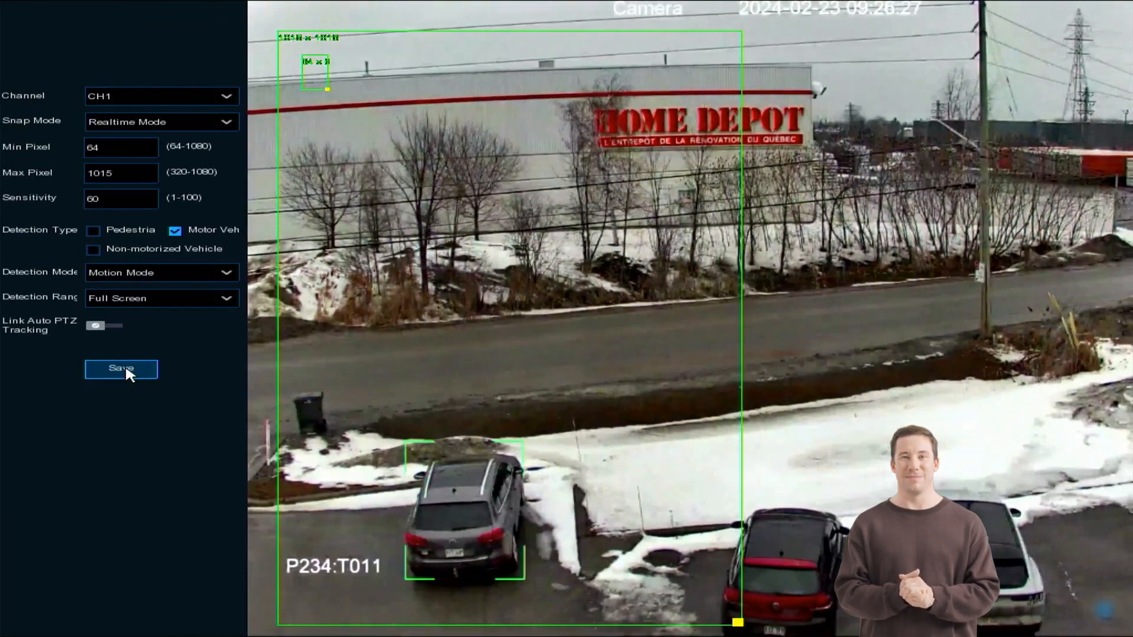
click(126, 369)
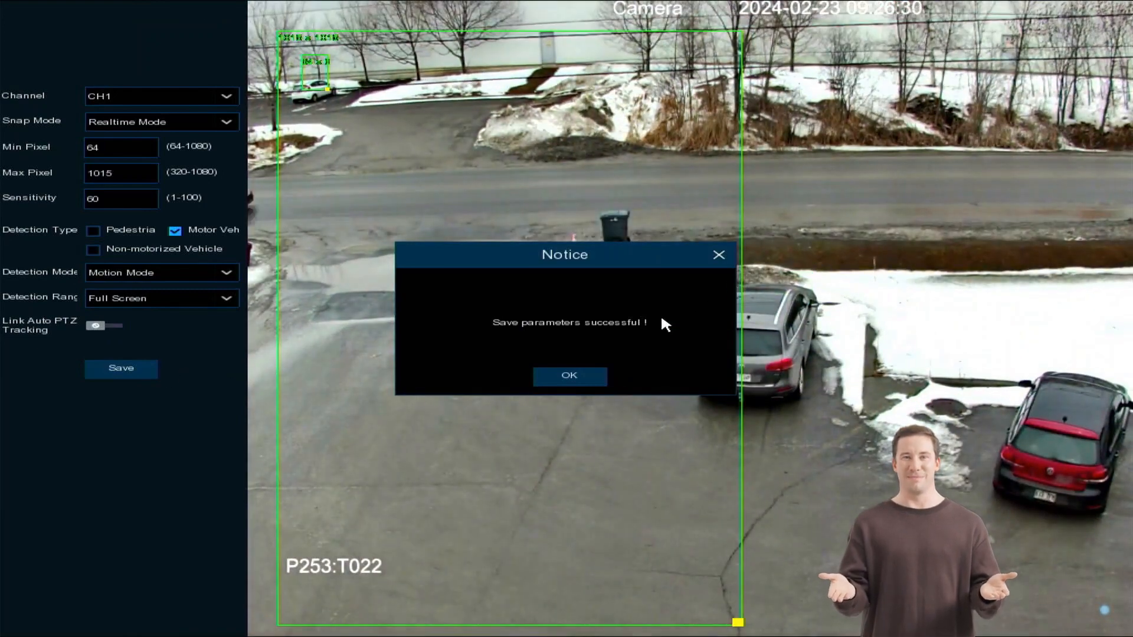
right_click(640, 321)
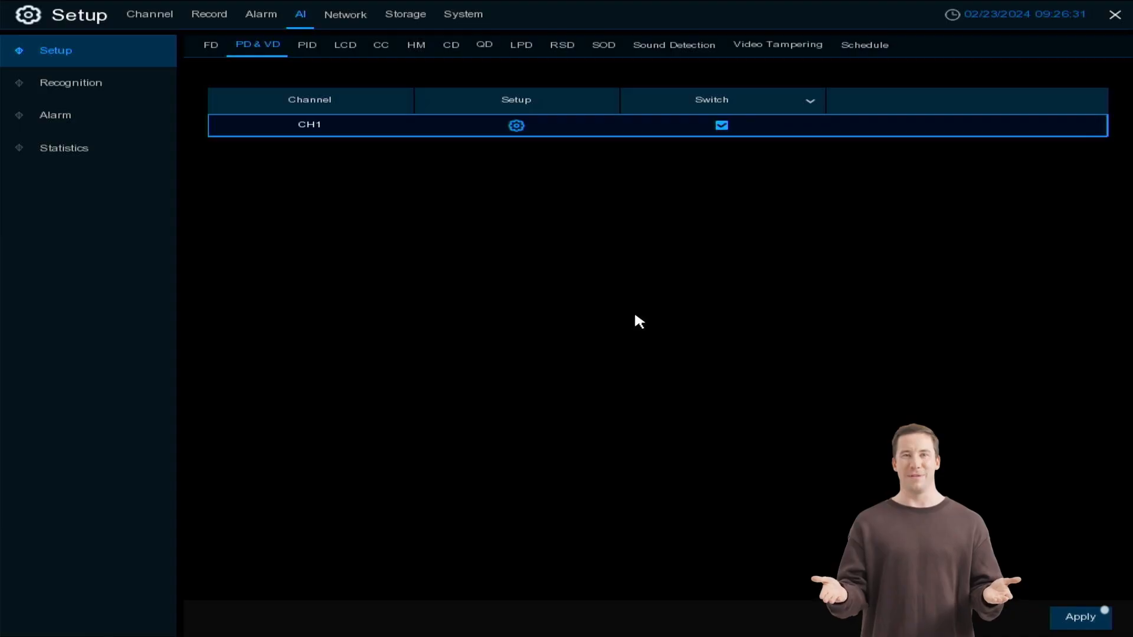
Return to the live view, open the PTZ controls for CH1 and steer the camera up and to the right.
right_click(377, 218)
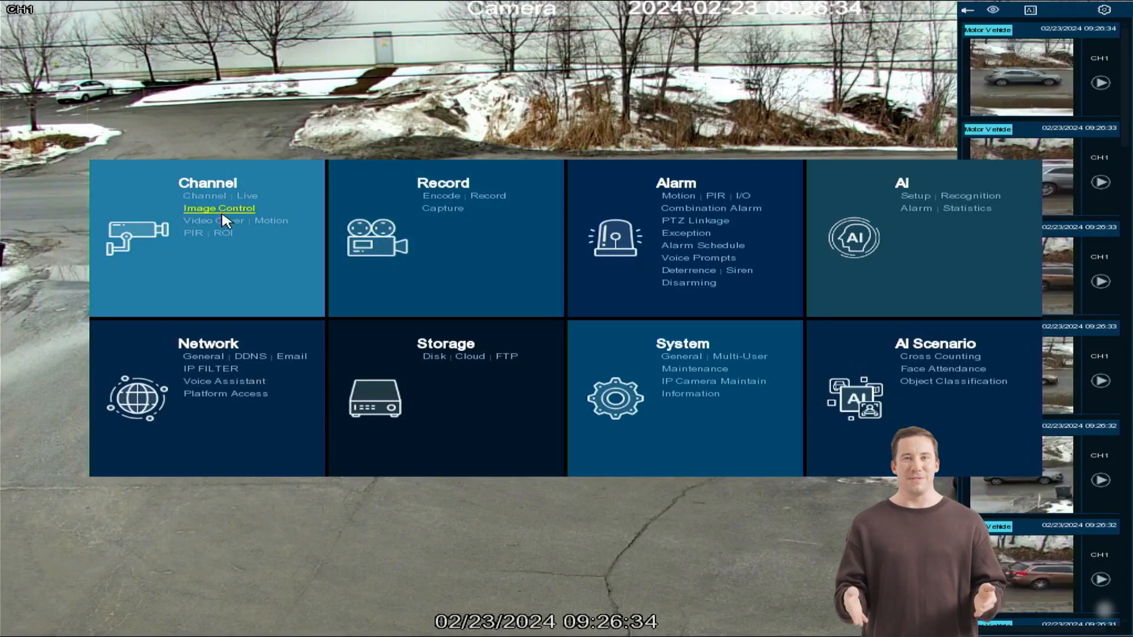
right_click(299, 490)
click(476, 465)
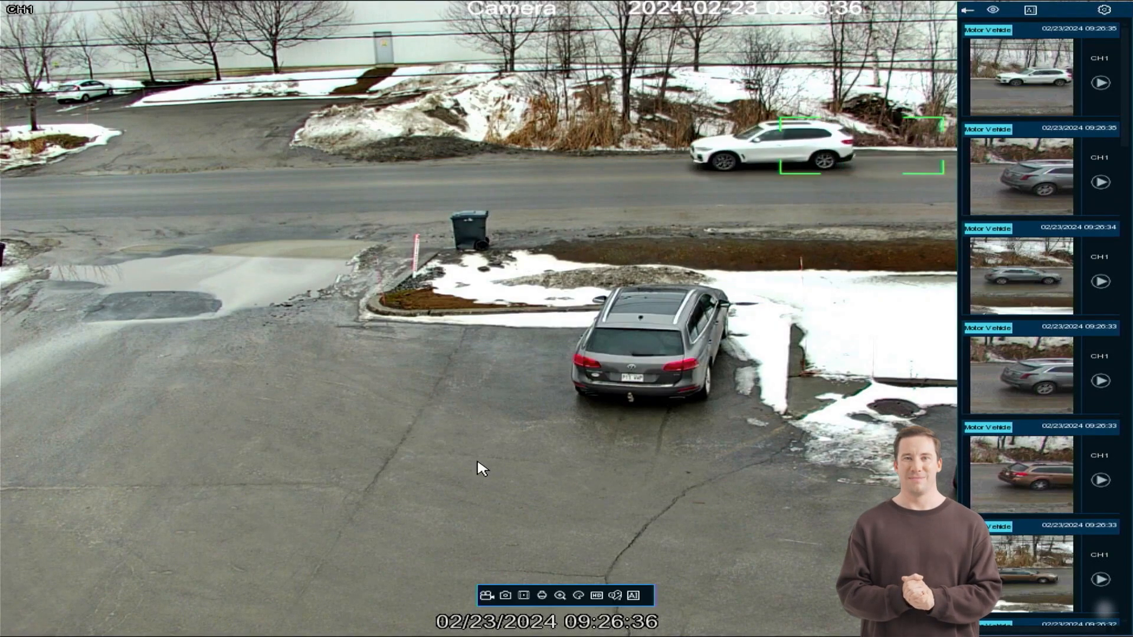
click(543, 593)
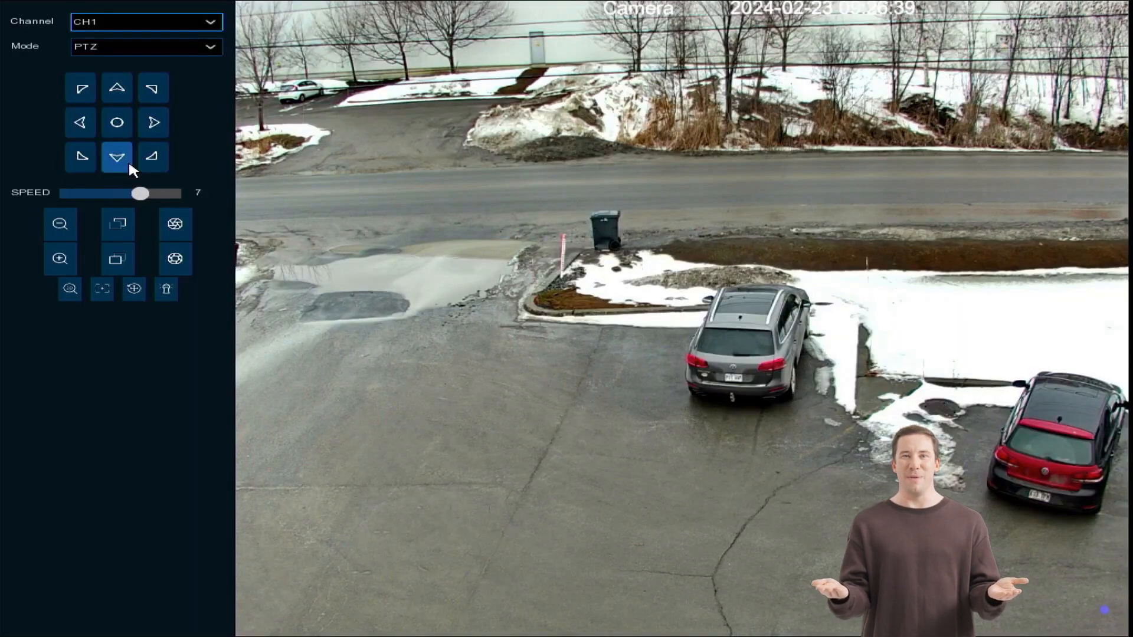
click(125, 96)
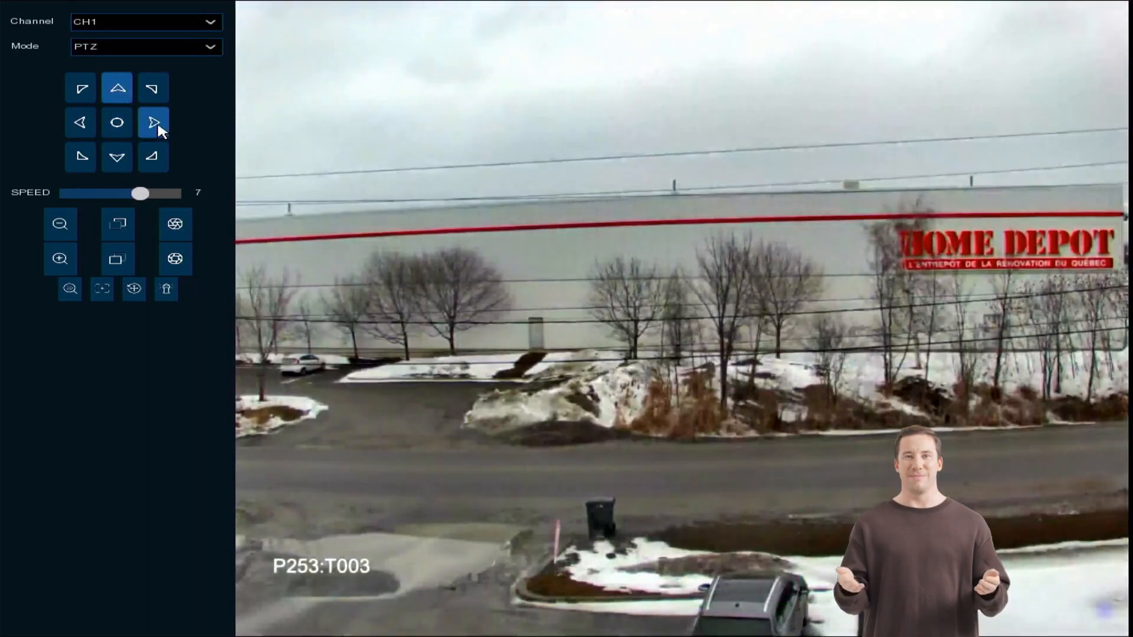
click(155, 122)
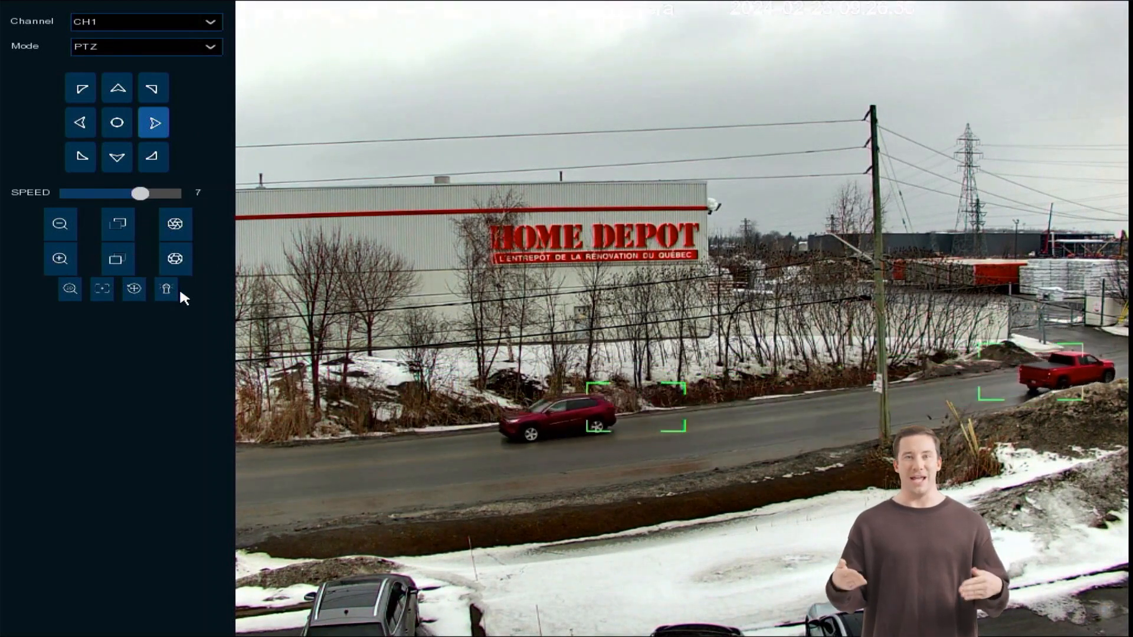
Switch the PTZ mode to PRESET and try to clear preset point 1.
click(117, 51)
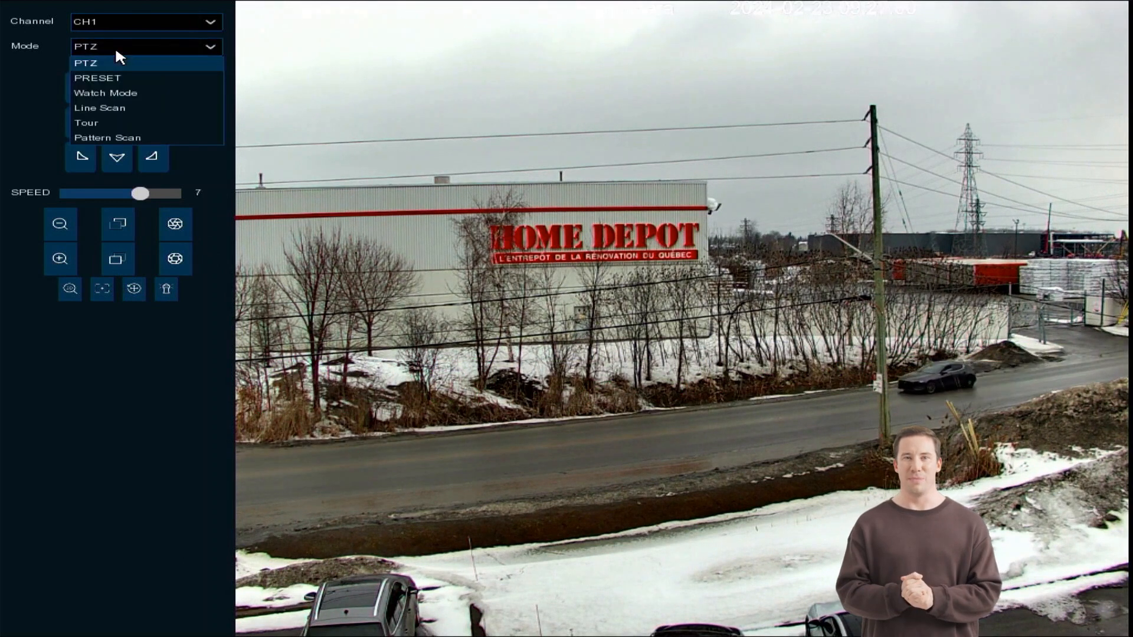
click(126, 76)
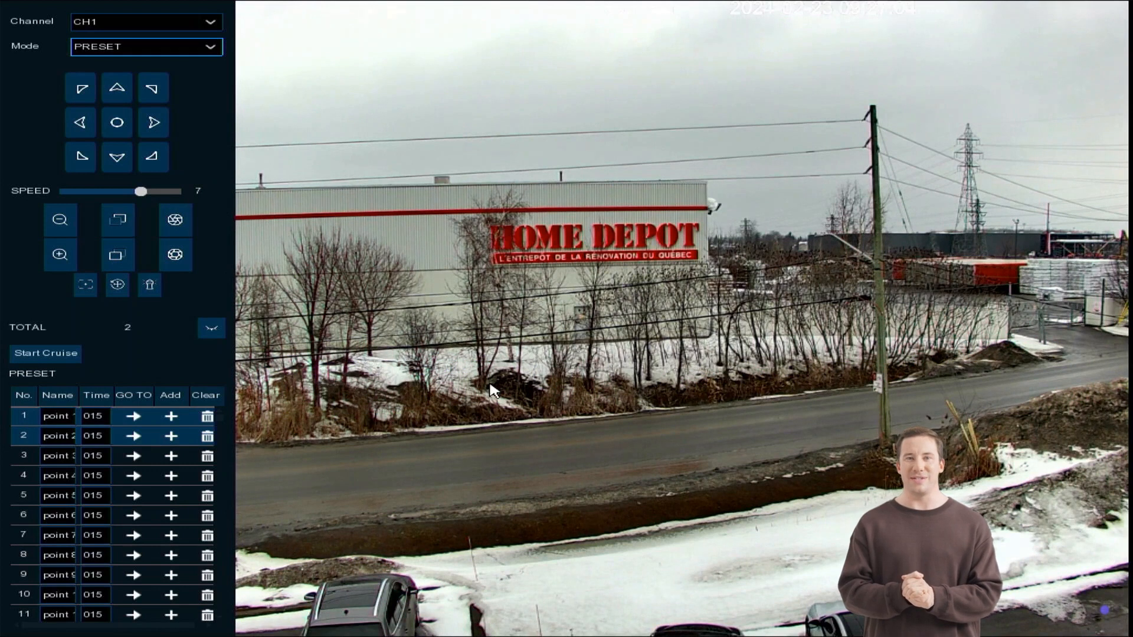
click(206, 417)
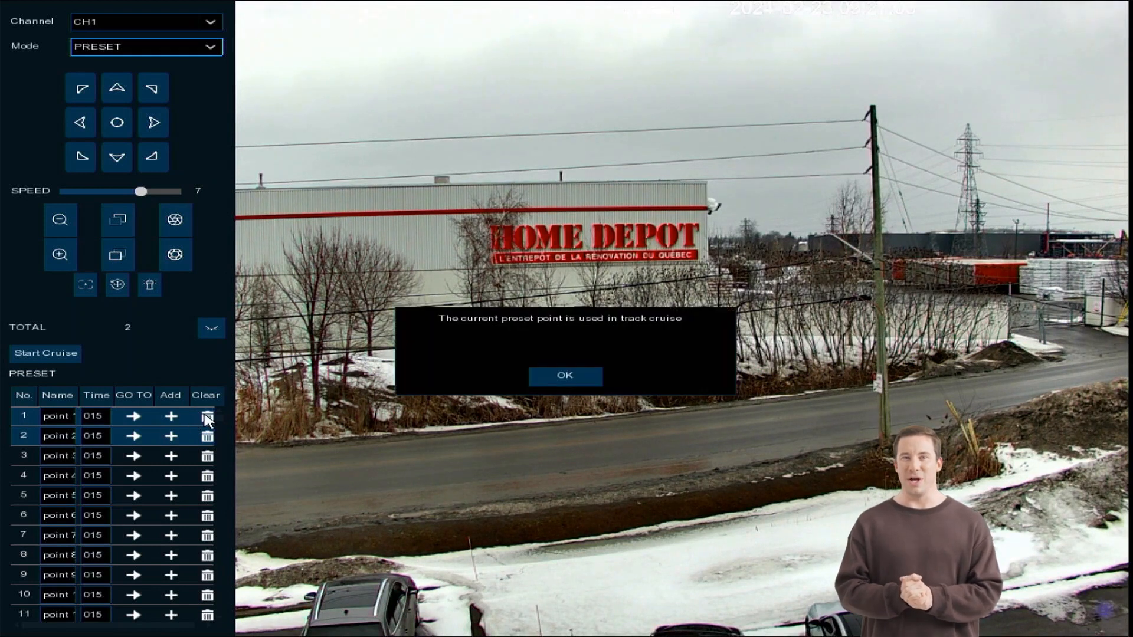
click(565, 374)
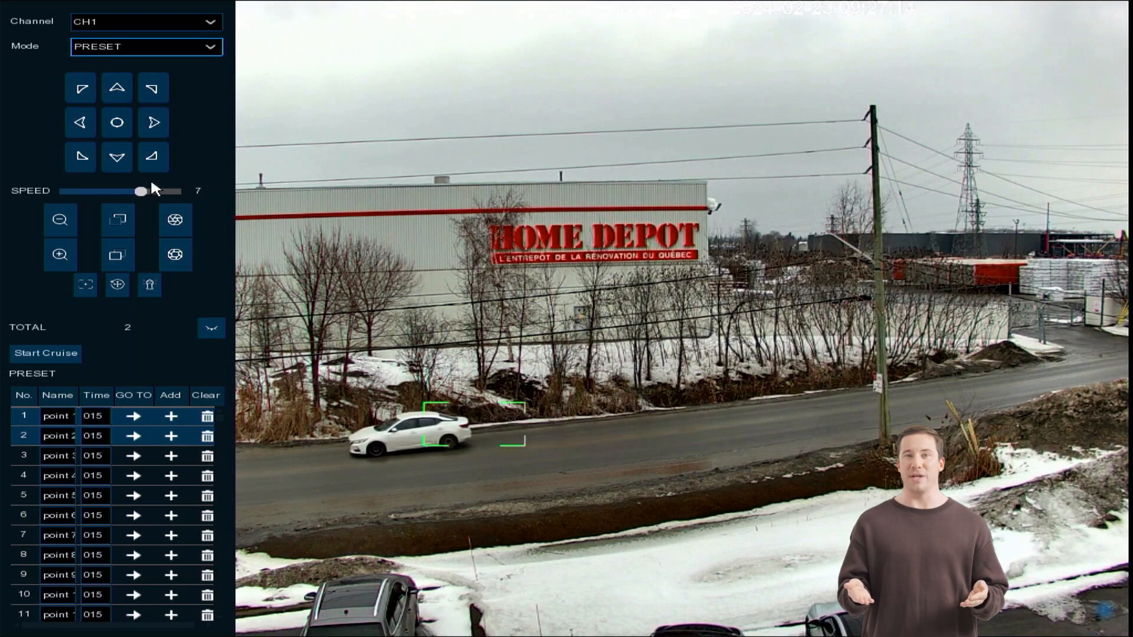
Pan the camera further right towards the parked trucks and show the preset thumbnails.
click(143, 125)
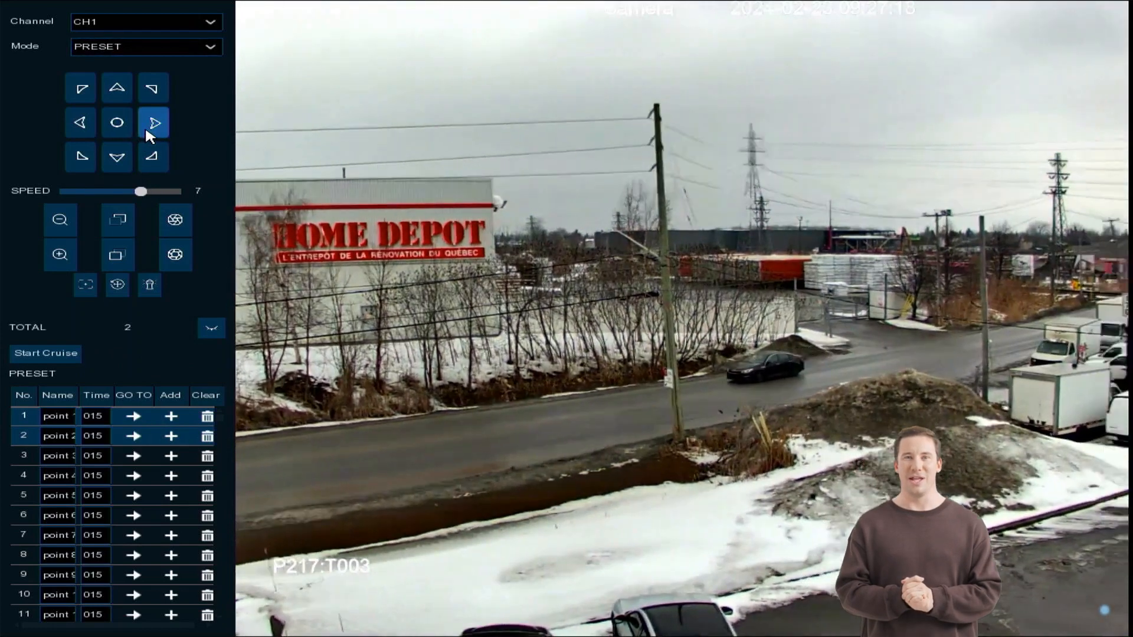
click(144, 125)
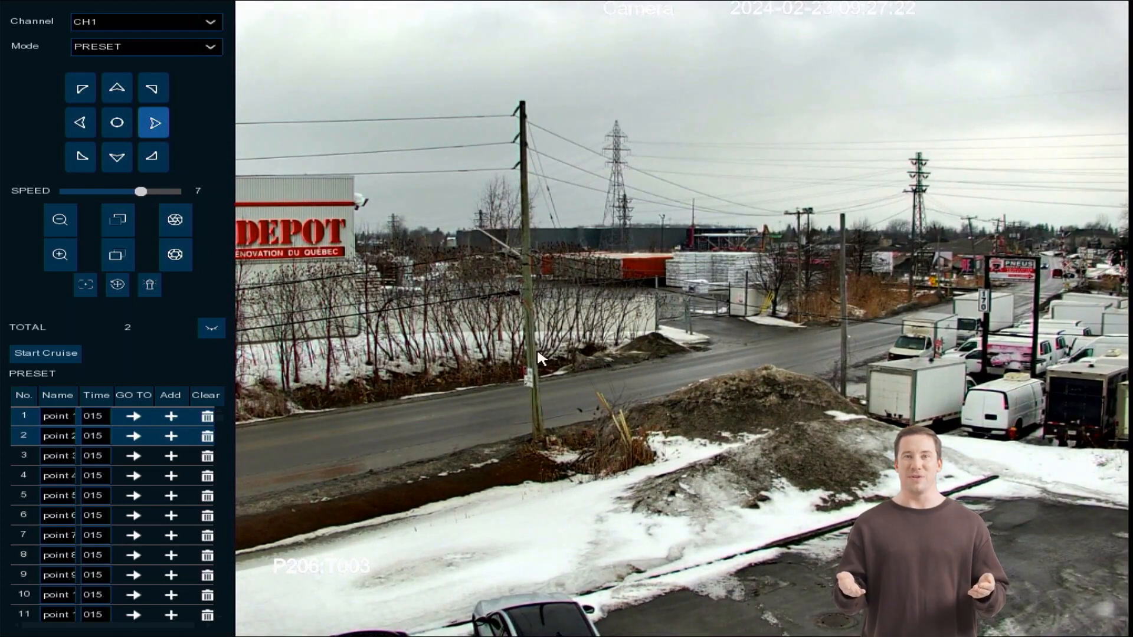
click(208, 328)
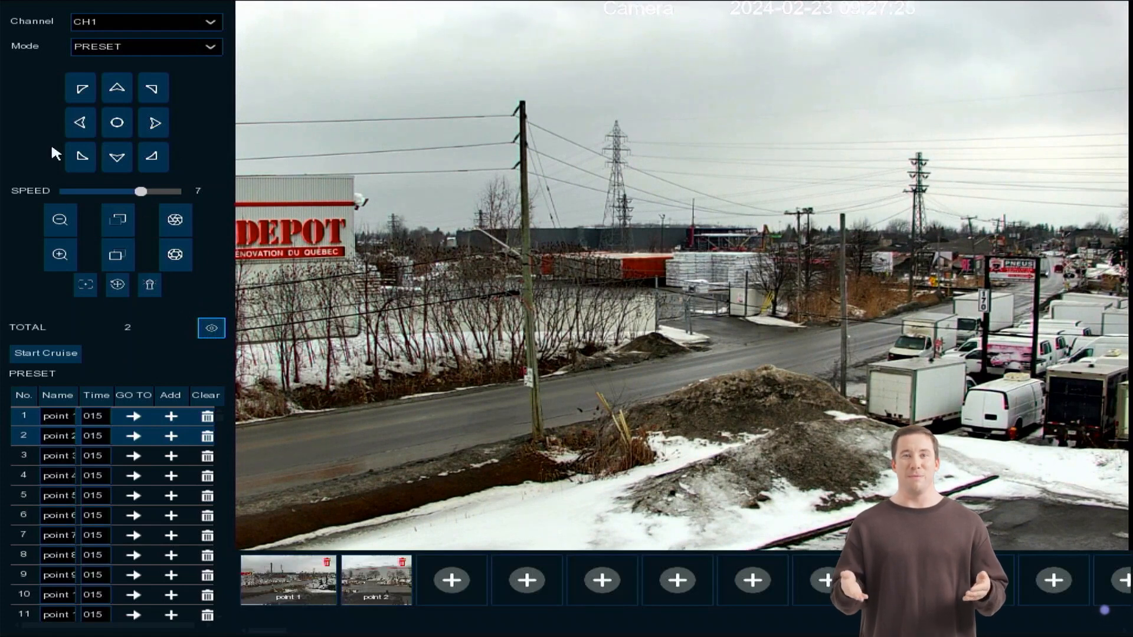
Store preset point 2 with the camera panned left over the snowy lot, and point 3 with it panned right facing the long warehouse.
click(79, 118)
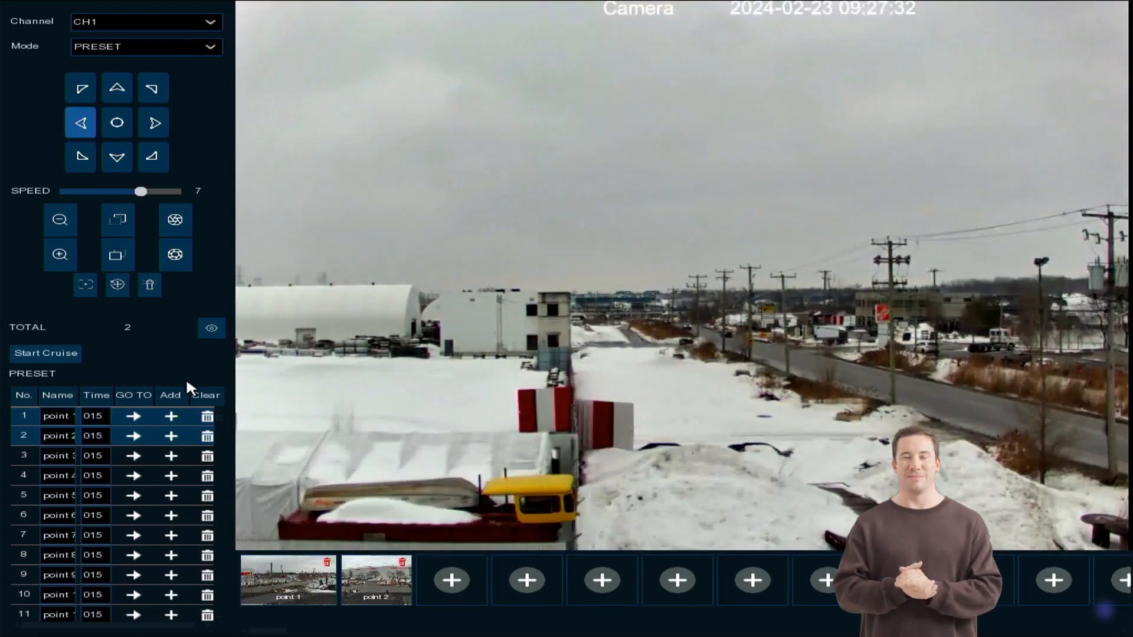
click(175, 440)
click(155, 112)
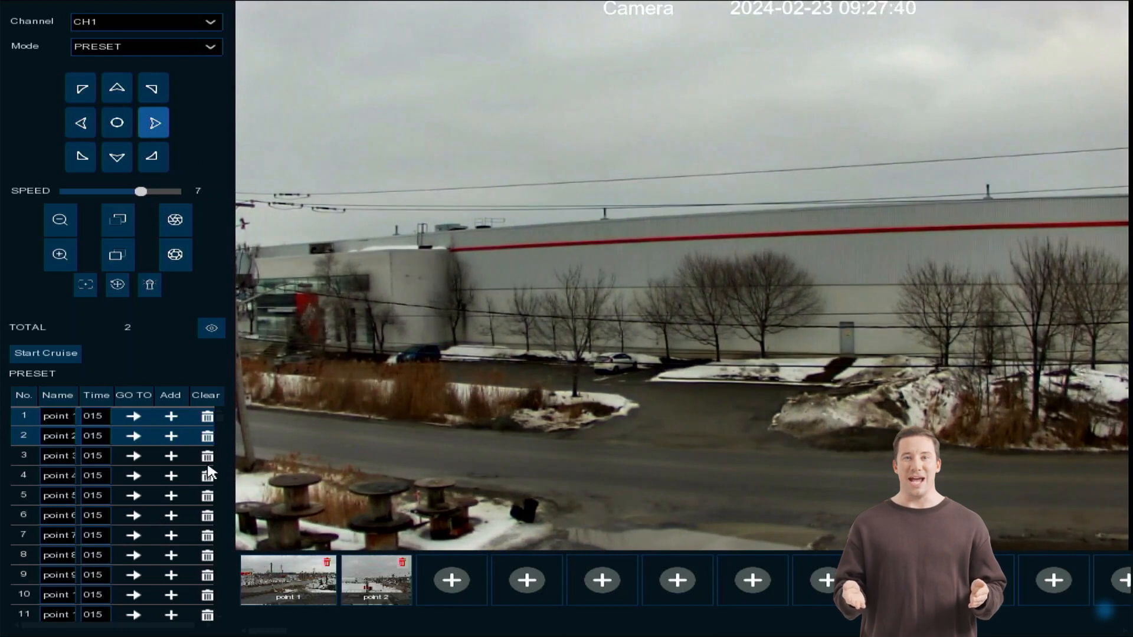
click(175, 456)
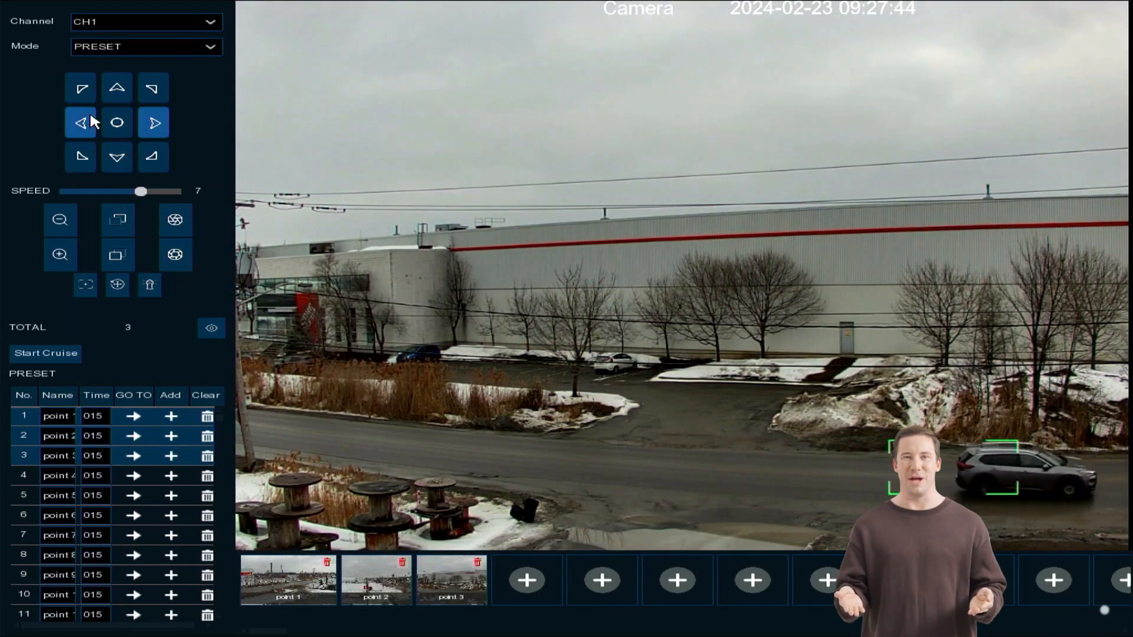
Store preset point 4 with the camera steered up and to the left, and point 5 with it panned right above the parked trucks.
click(75, 102)
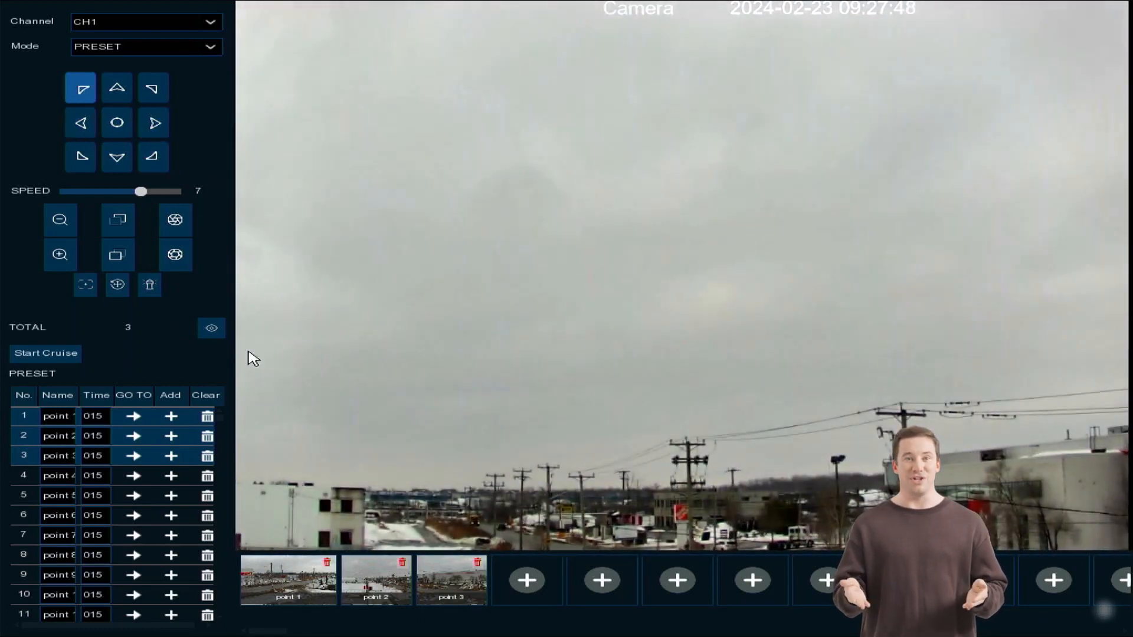
click(172, 476)
click(154, 117)
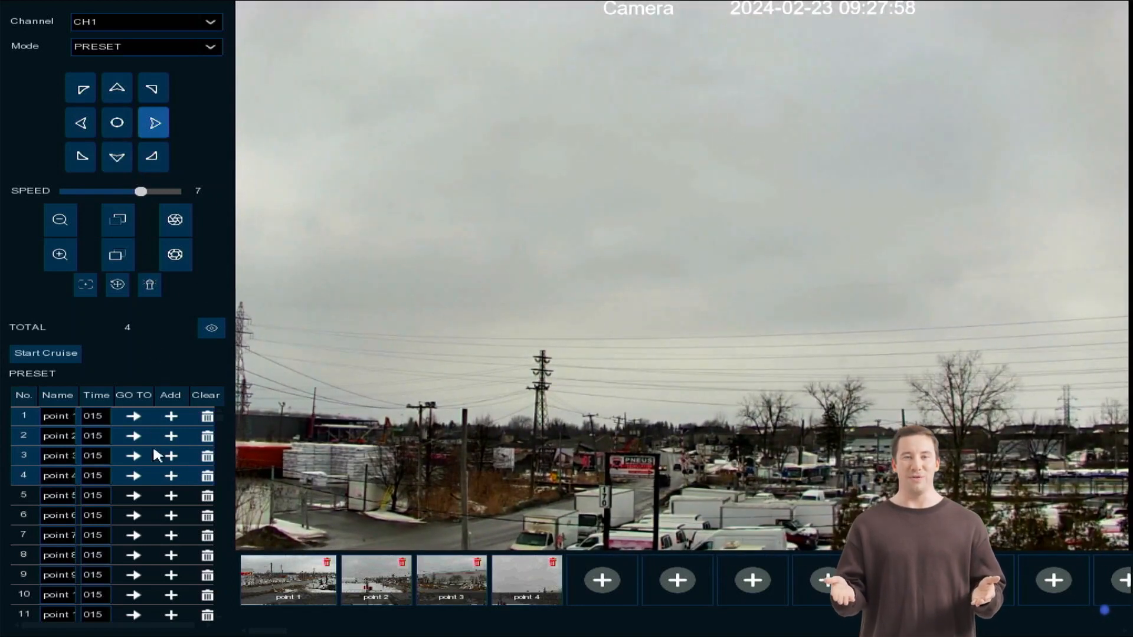
click(176, 496)
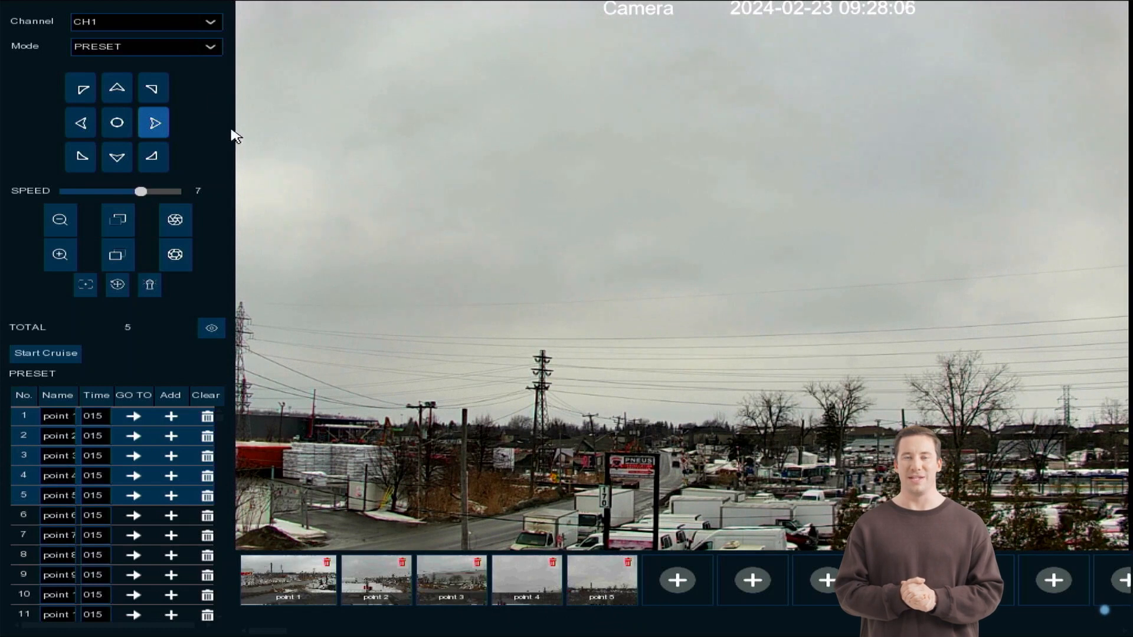
Start the preset cruise, hide the preset thumbnails while it runs, and stop the cruise.
click(48, 352)
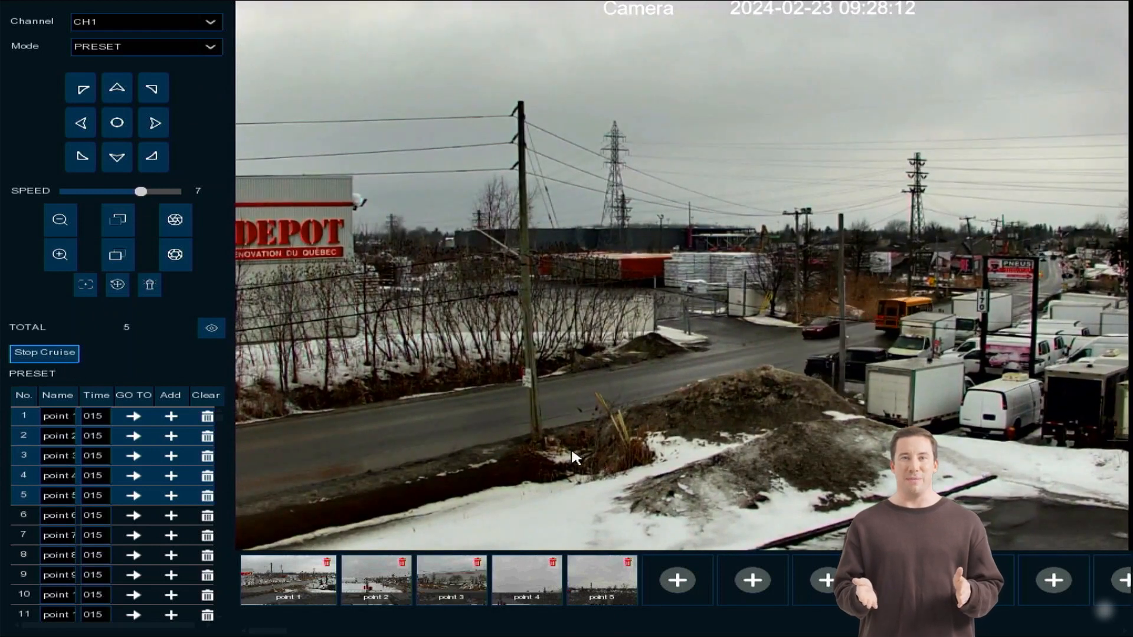
click(213, 335)
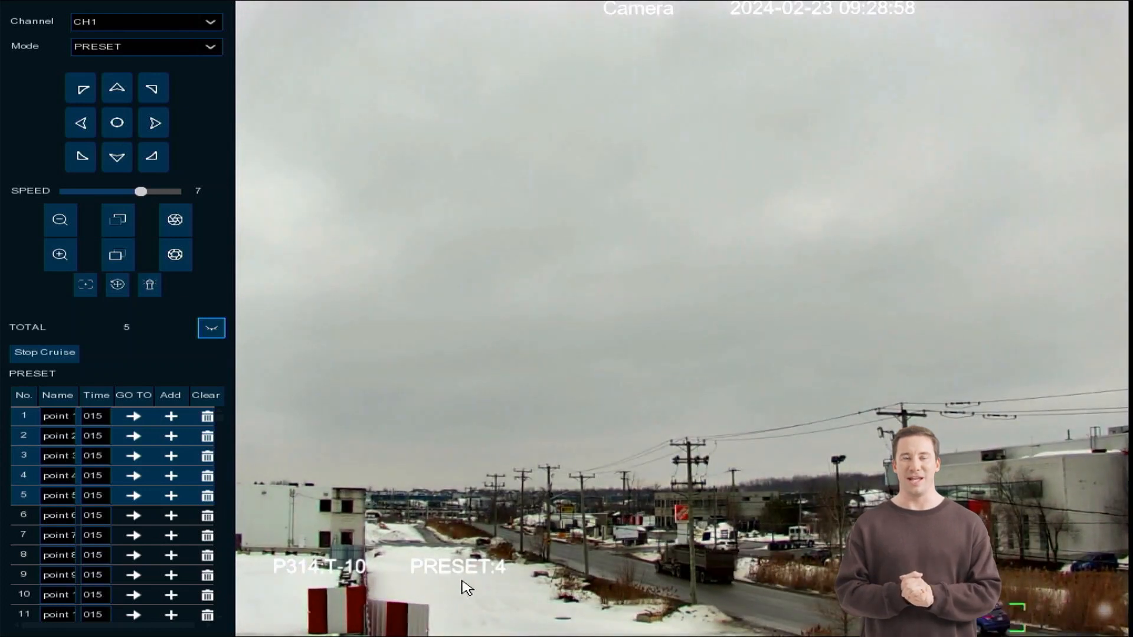
click(44, 355)
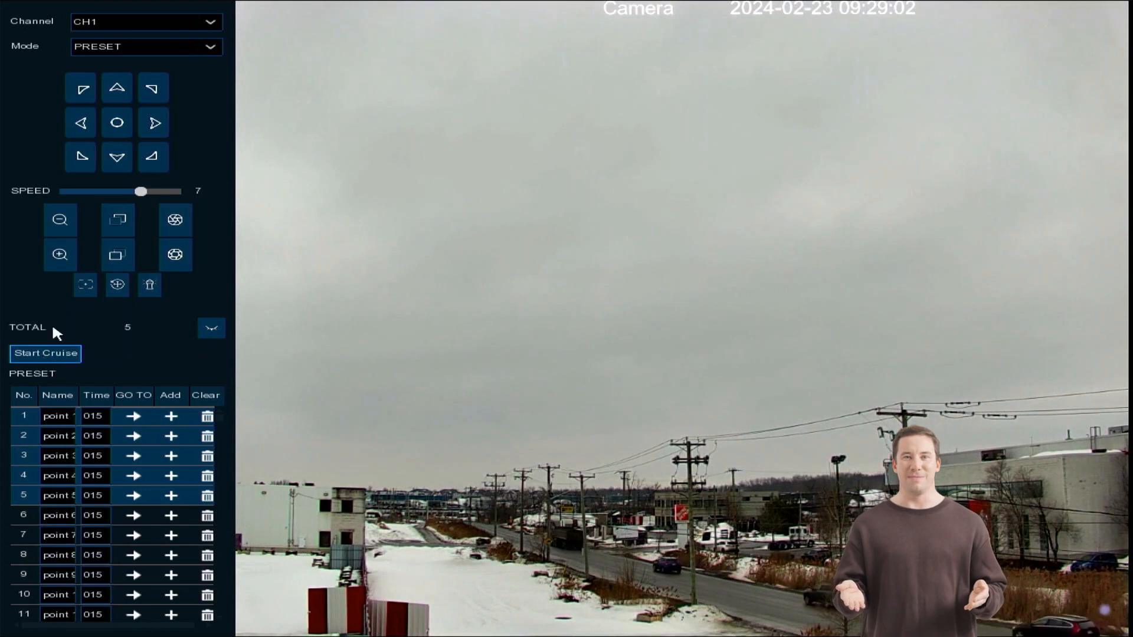
Switch the PTZ mode to Watch Mode and choose a time interval of 15.
click(191, 41)
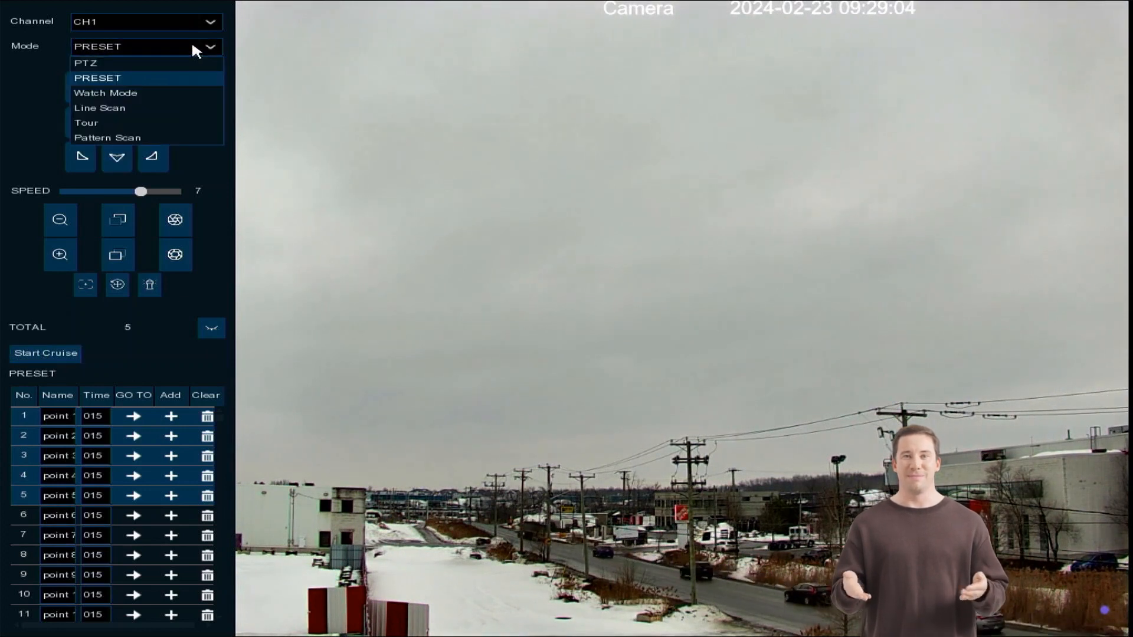
click(179, 93)
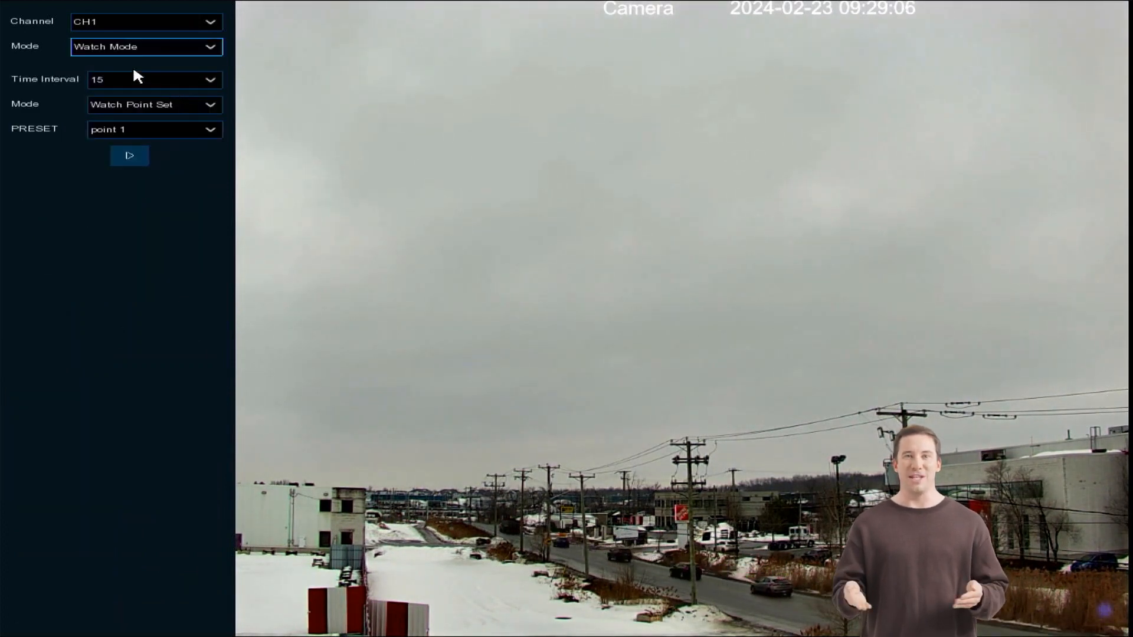
click(131, 80)
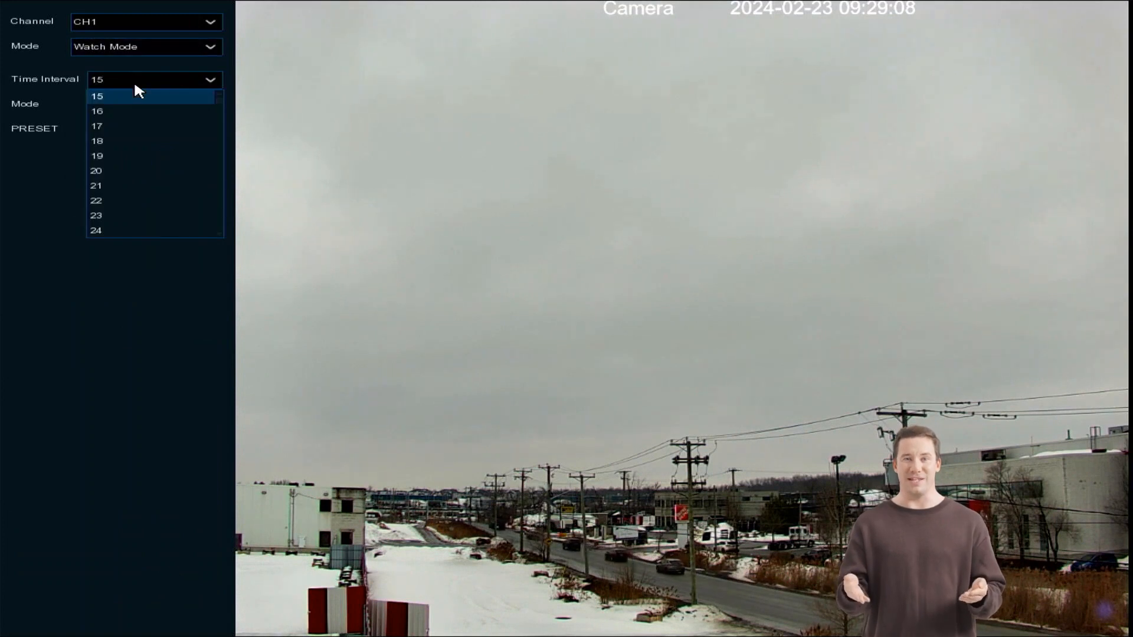
click(135, 89)
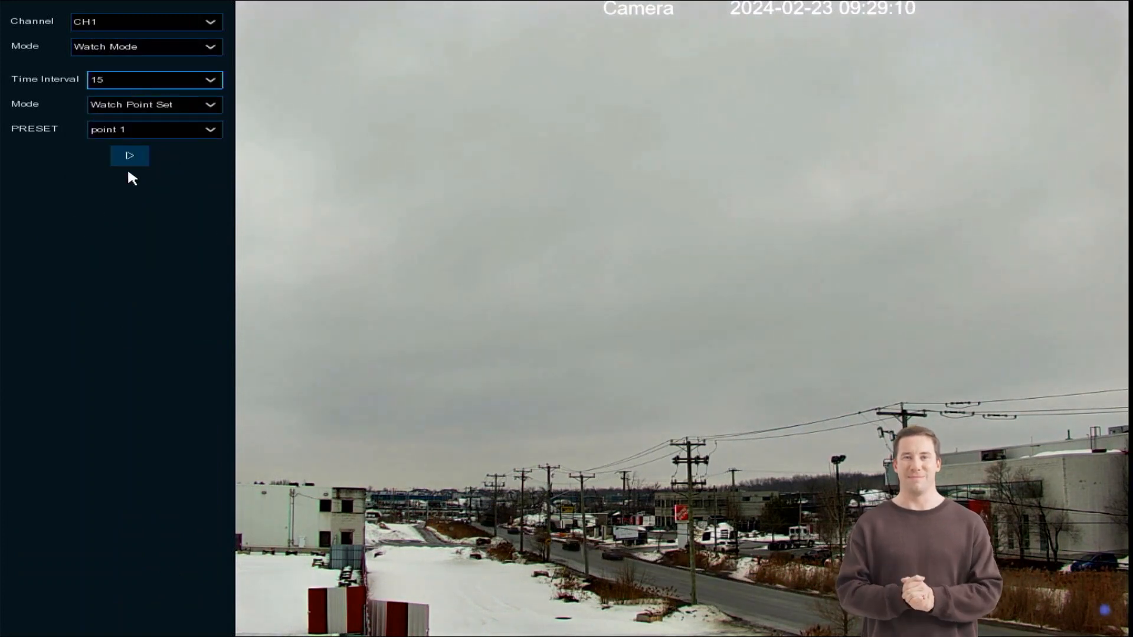
Check the selectable watch presets, set the watch action to Default Cruise, start it and stop it again.
click(140, 132)
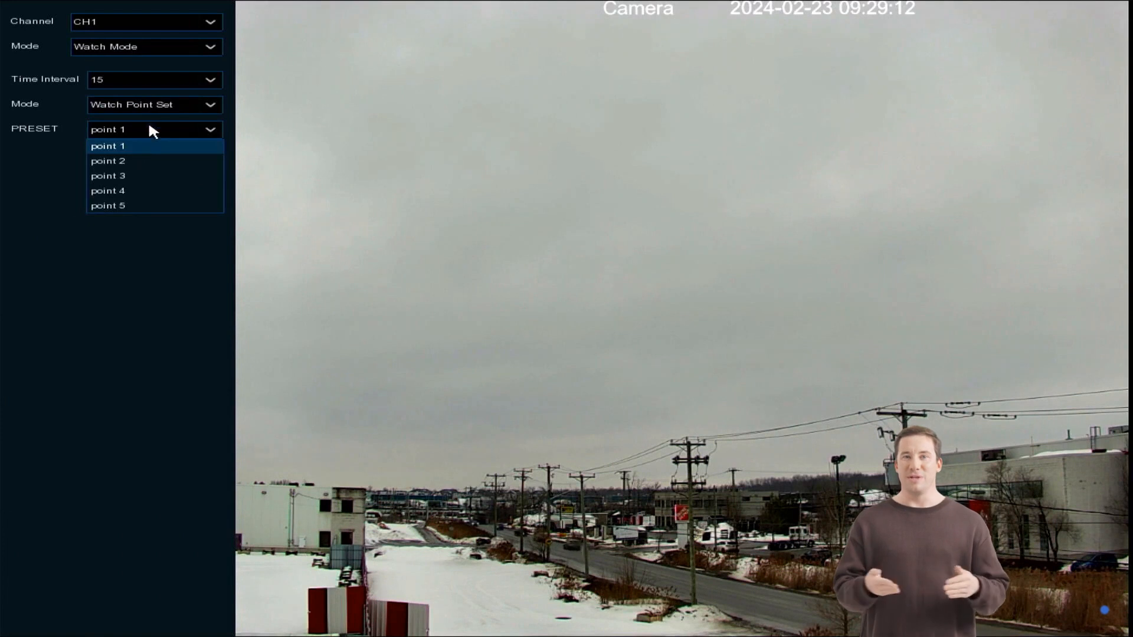
click(156, 108)
click(160, 104)
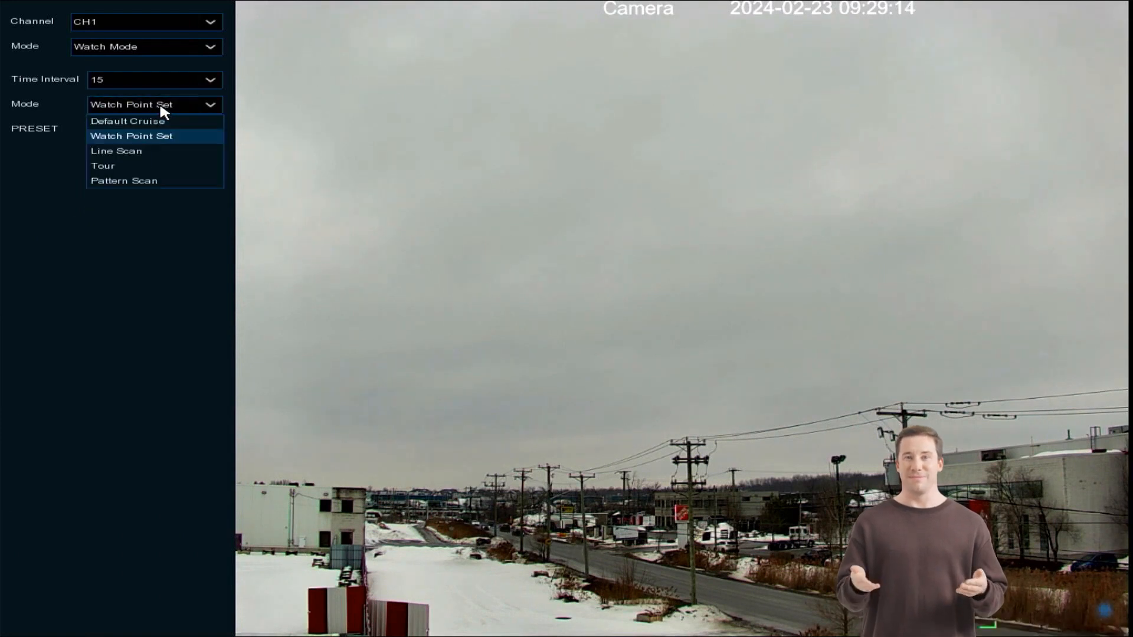
click(144, 124)
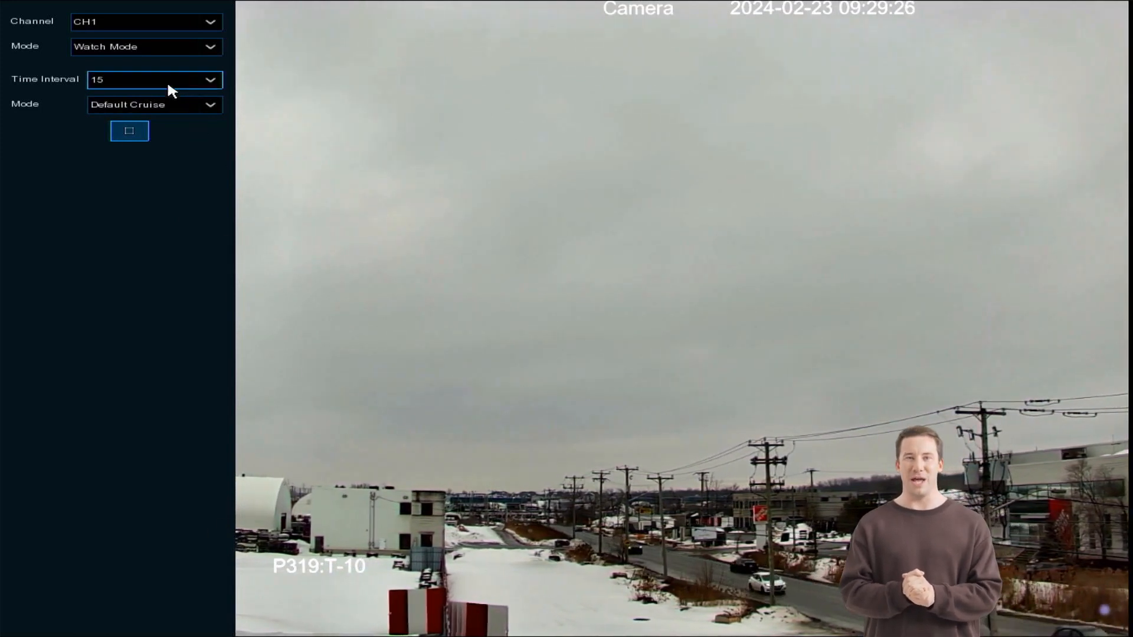
click(134, 131)
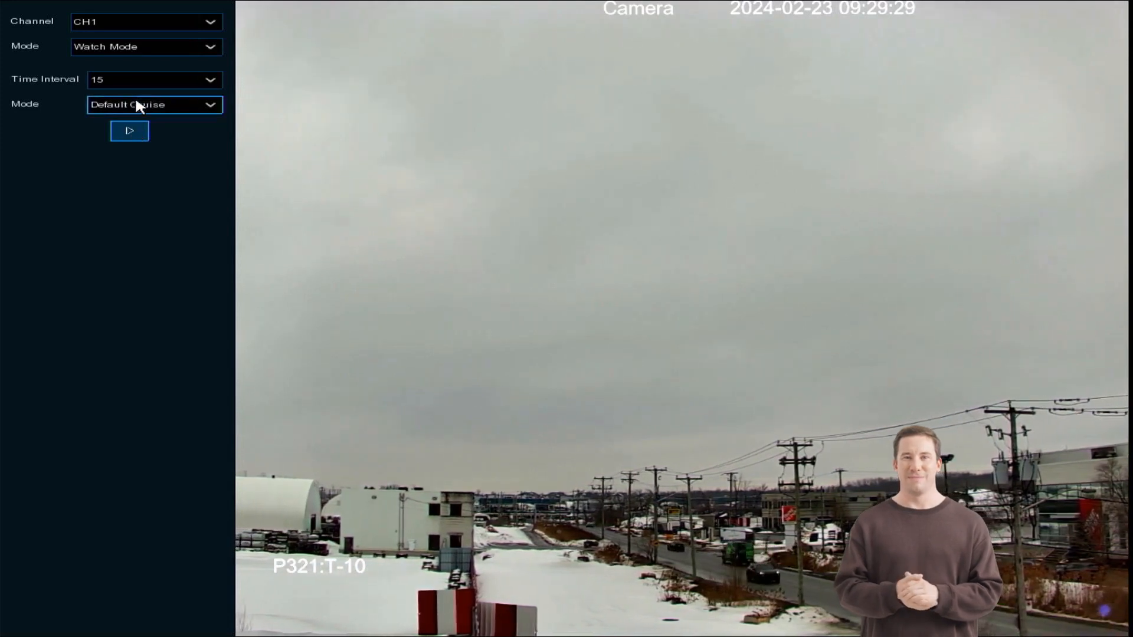
Switch the PTZ mode to Pattern Scan and steer the camera down to the right and back up to the left.
click(121, 50)
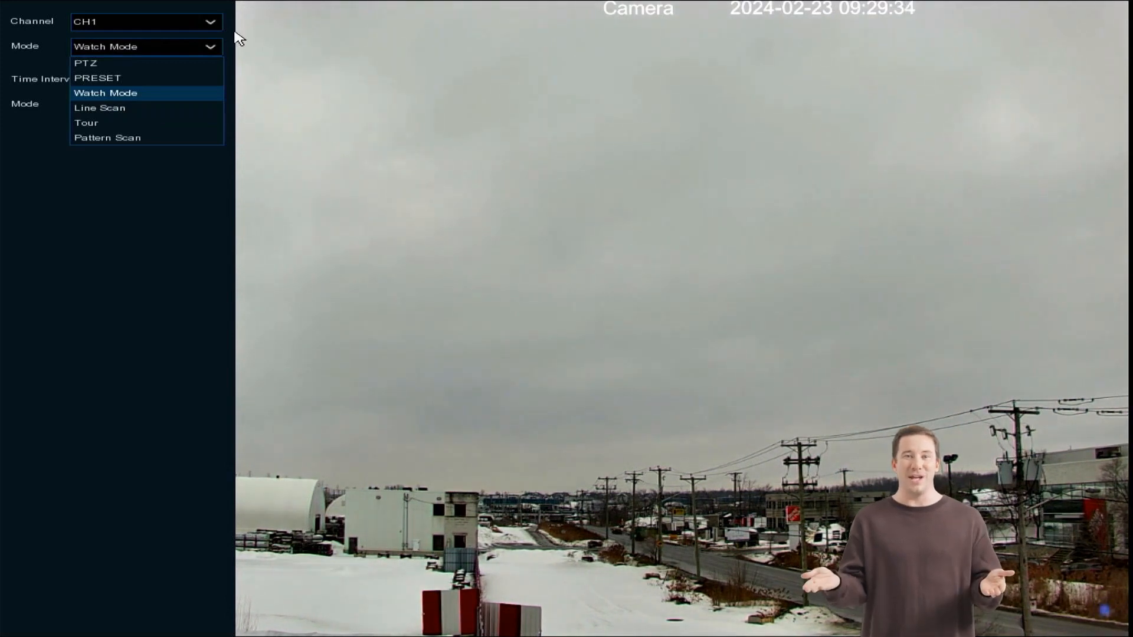
click(157, 140)
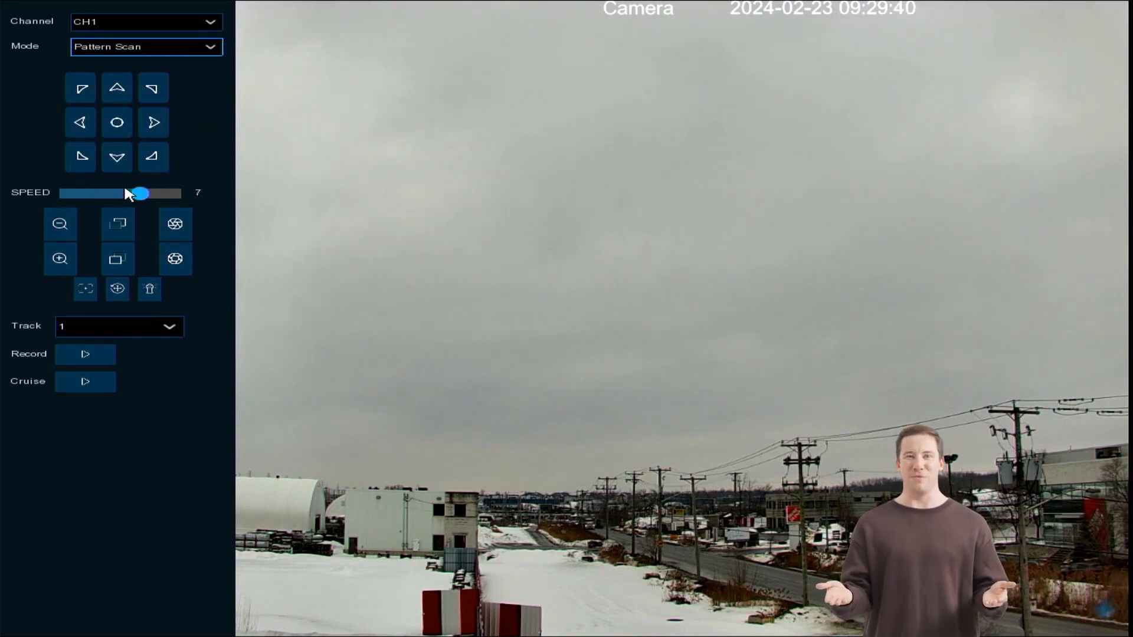
click(158, 161)
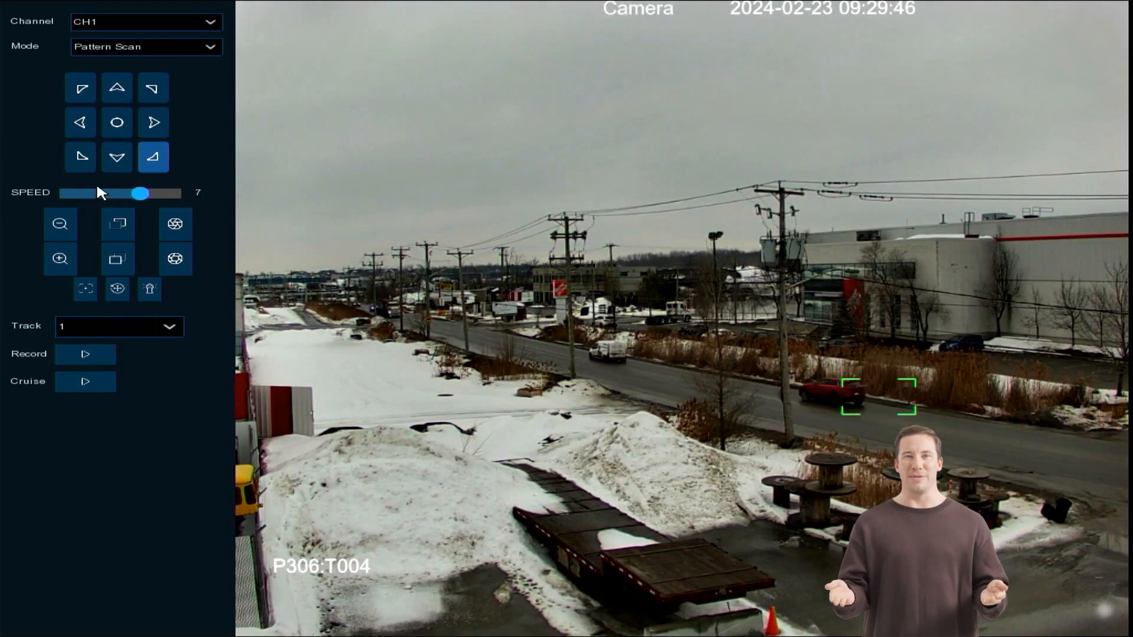
click(90, 77)
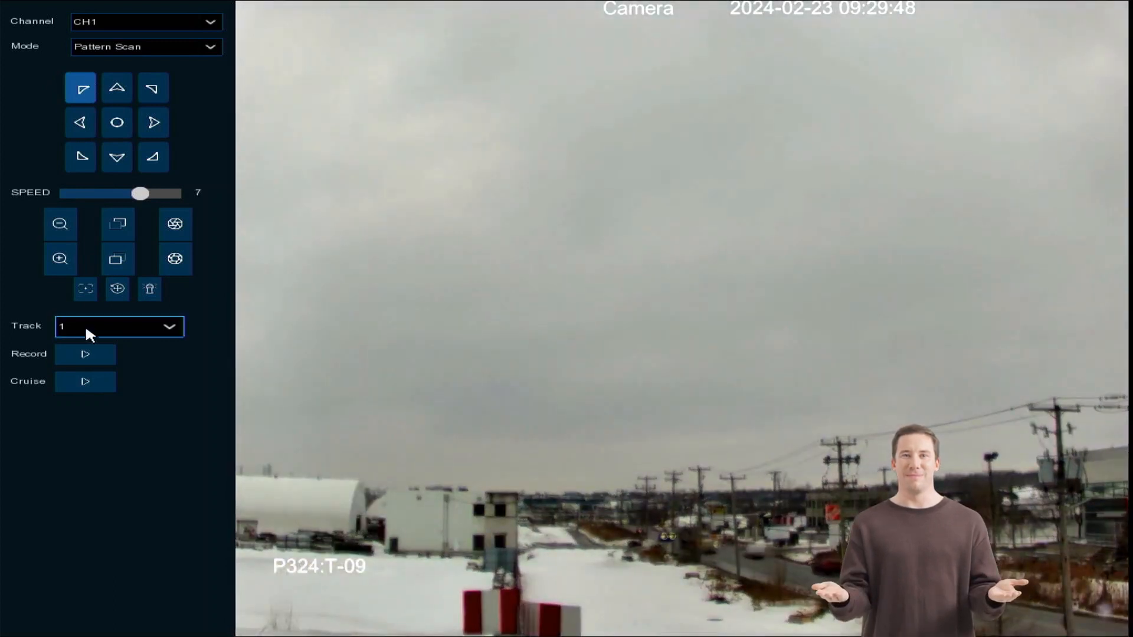
Record pattern scan track 1 while steering the camera down and to the right, and stop the recording.
click(102, 356)
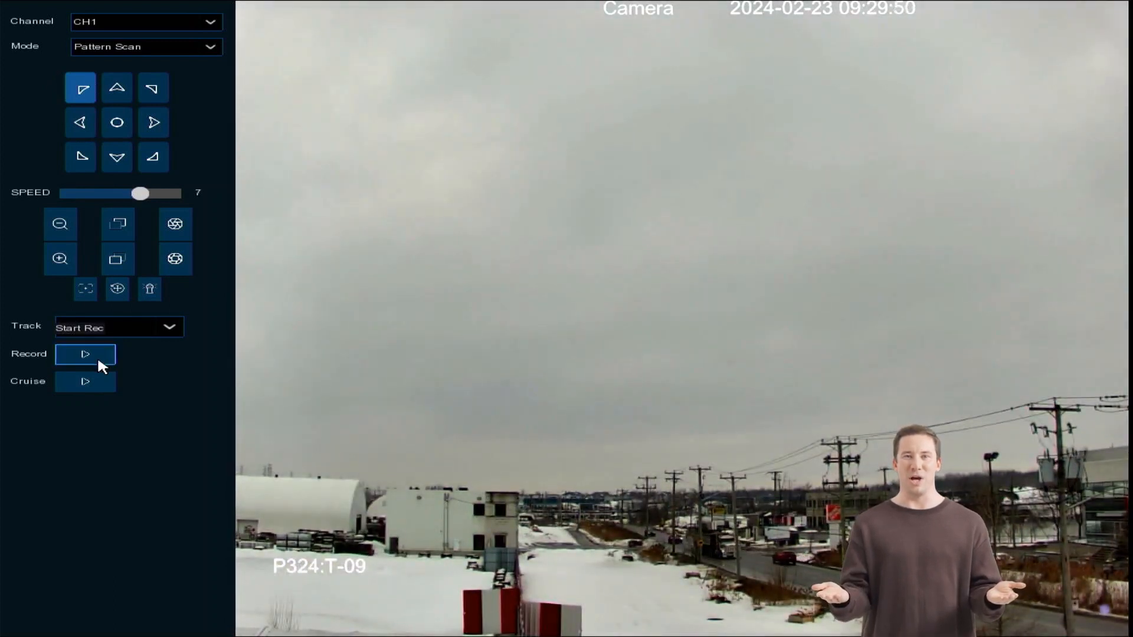
click(166, 321)
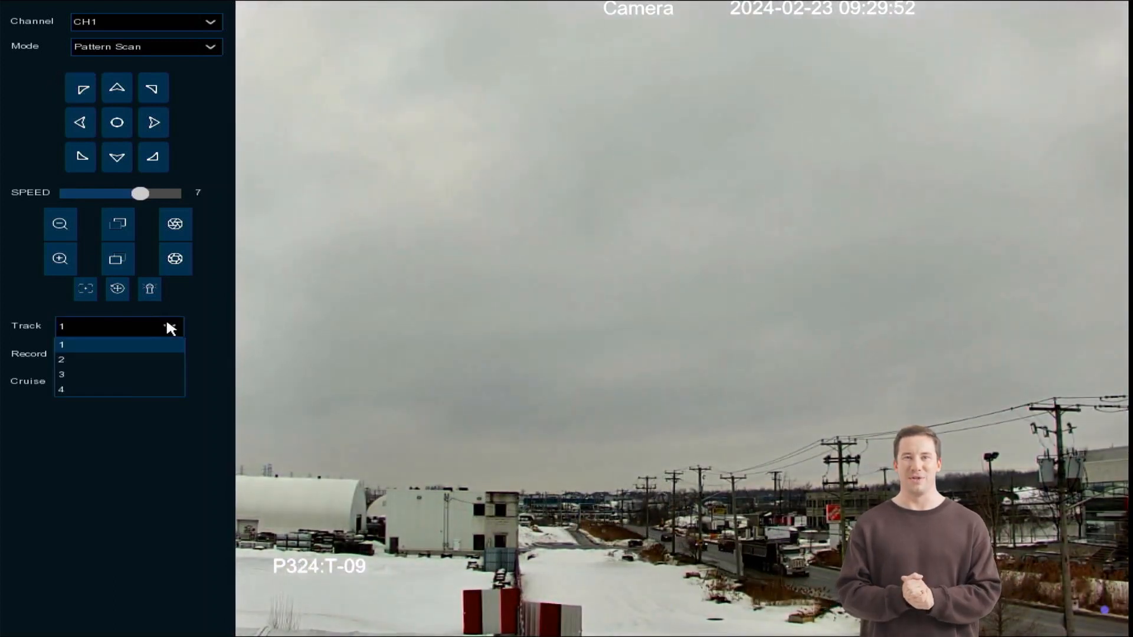
click(166, 321)
click(99, 353)
click(148, 156)
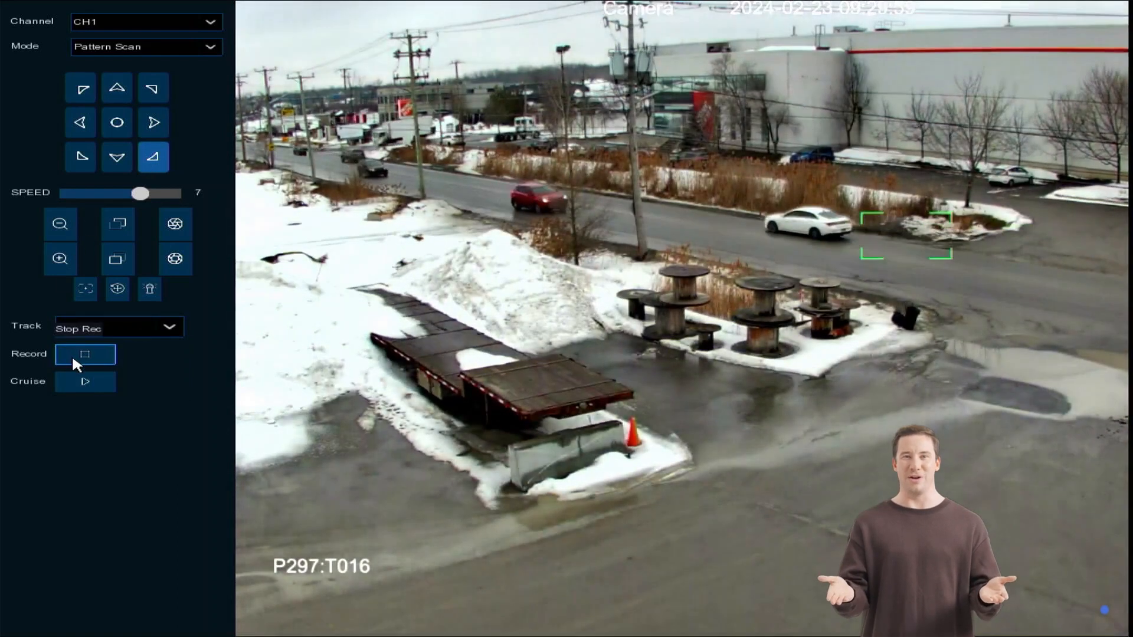
click(72, 354)
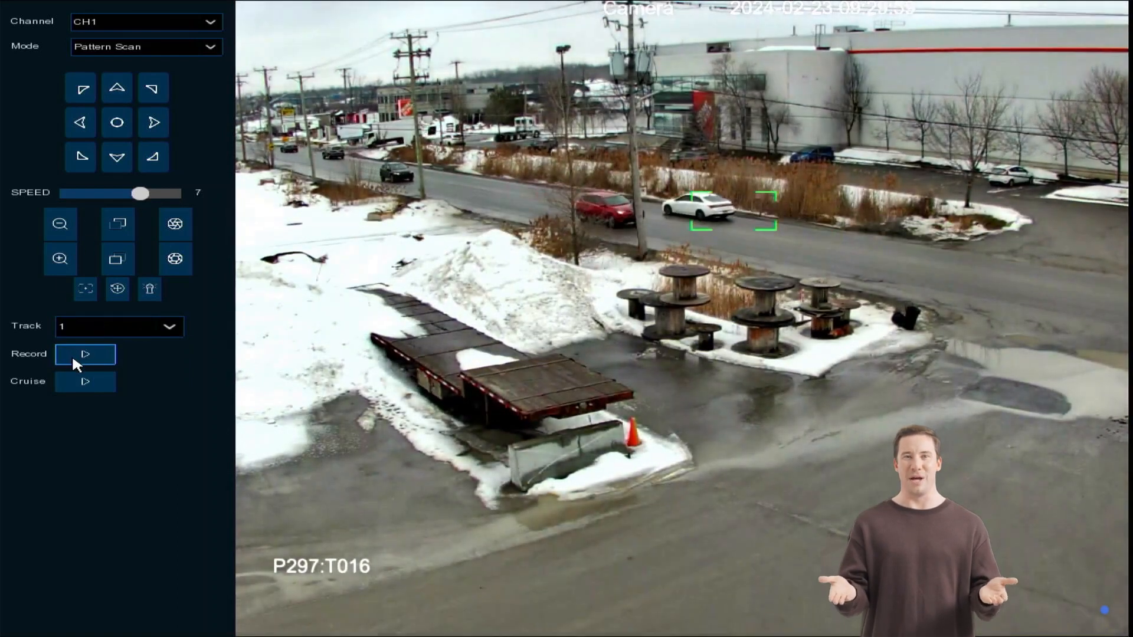
Record pattern scan track 2 while panning the camera right to the parked cars, and stop the recording.
click(148, 327)
click(136, 356)
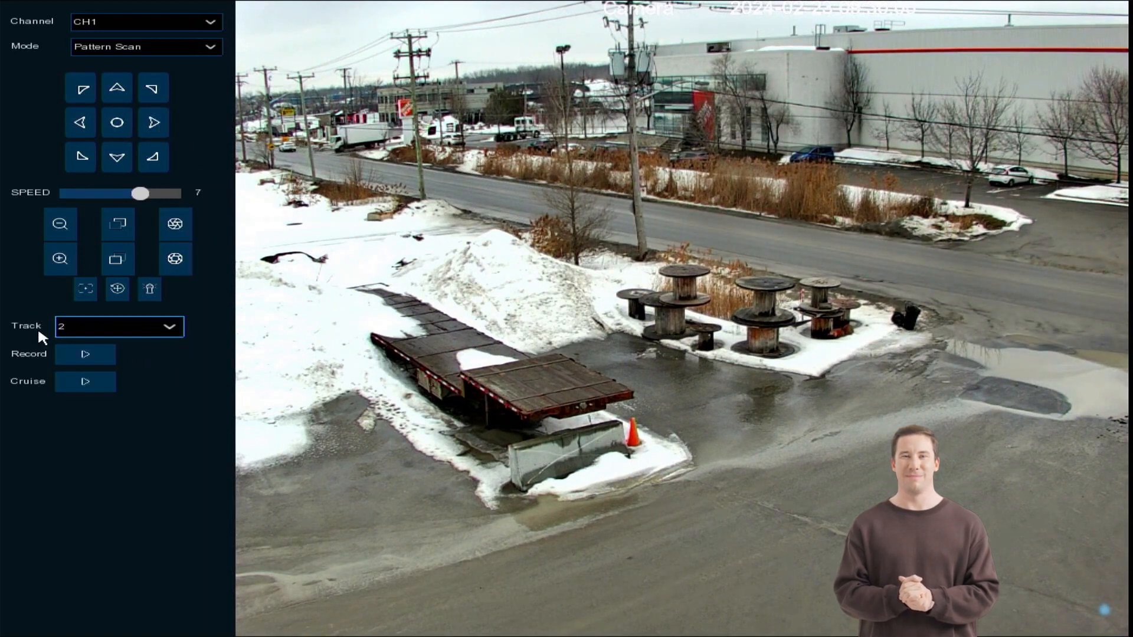
click(77, 355)
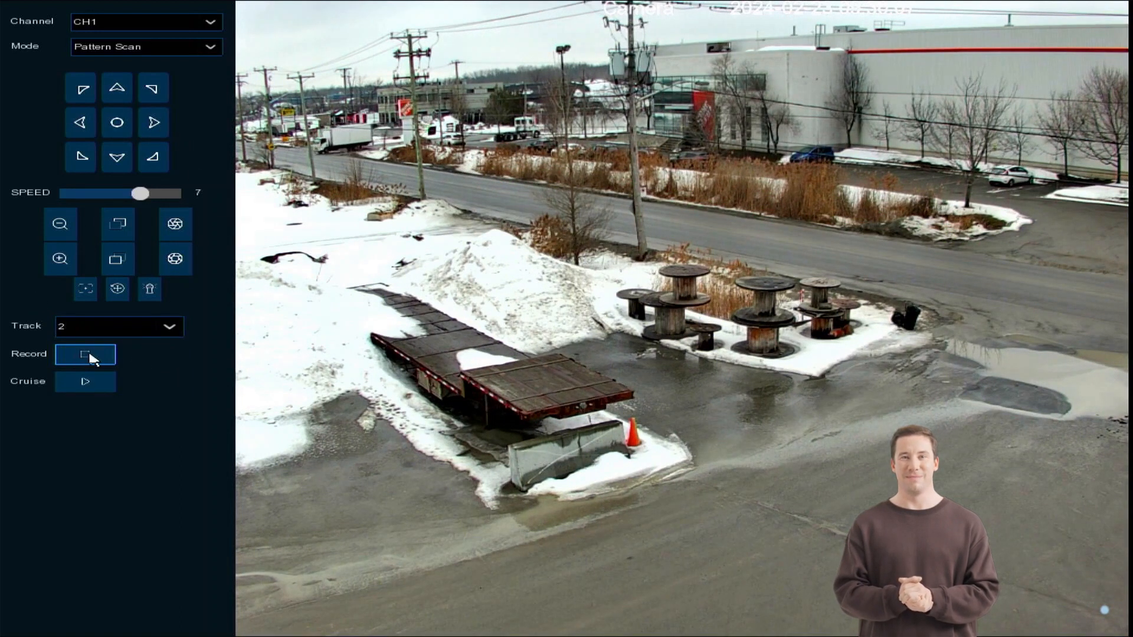
click(153, 122)
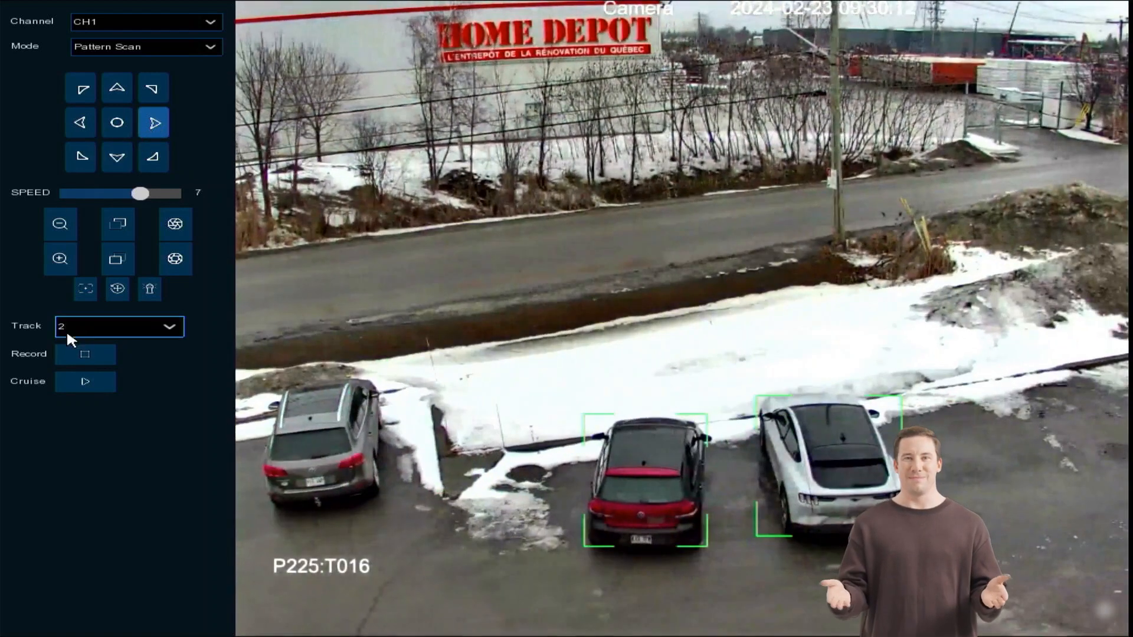
click(95, 355)
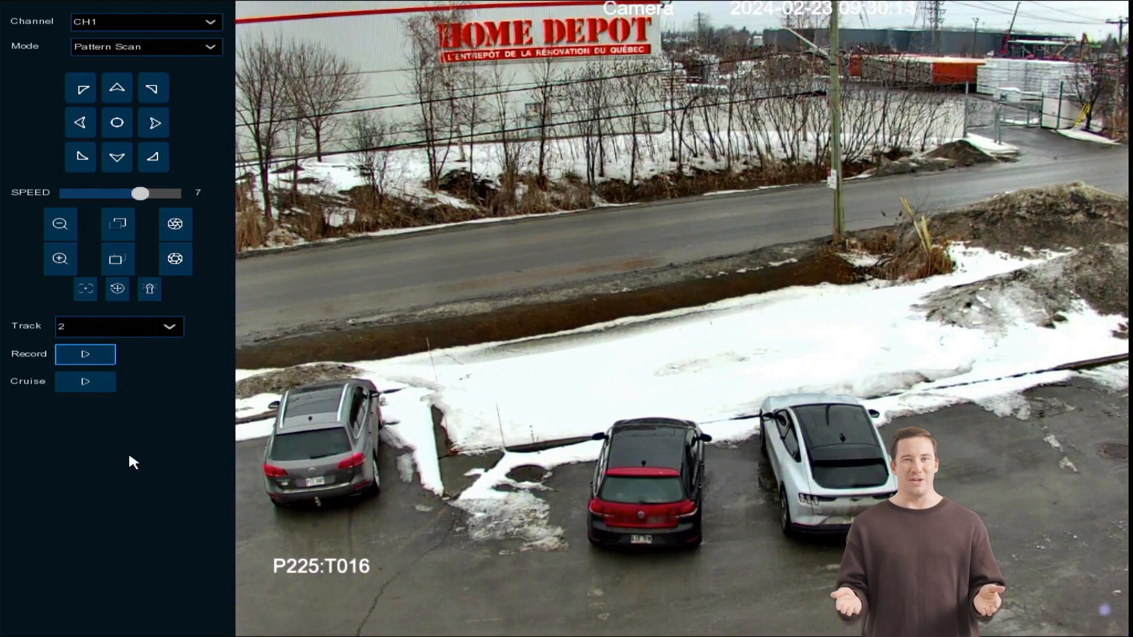
Select pattern scan track 1 and start its cruise.
click(130, 328)
click(100, 340)
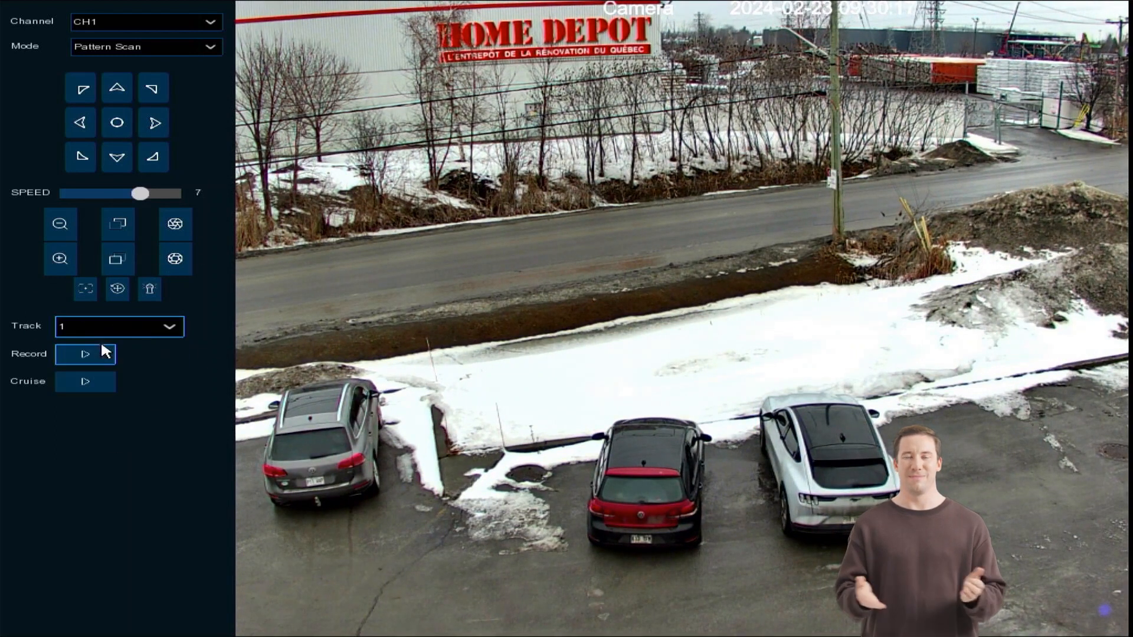
click(91, 378)
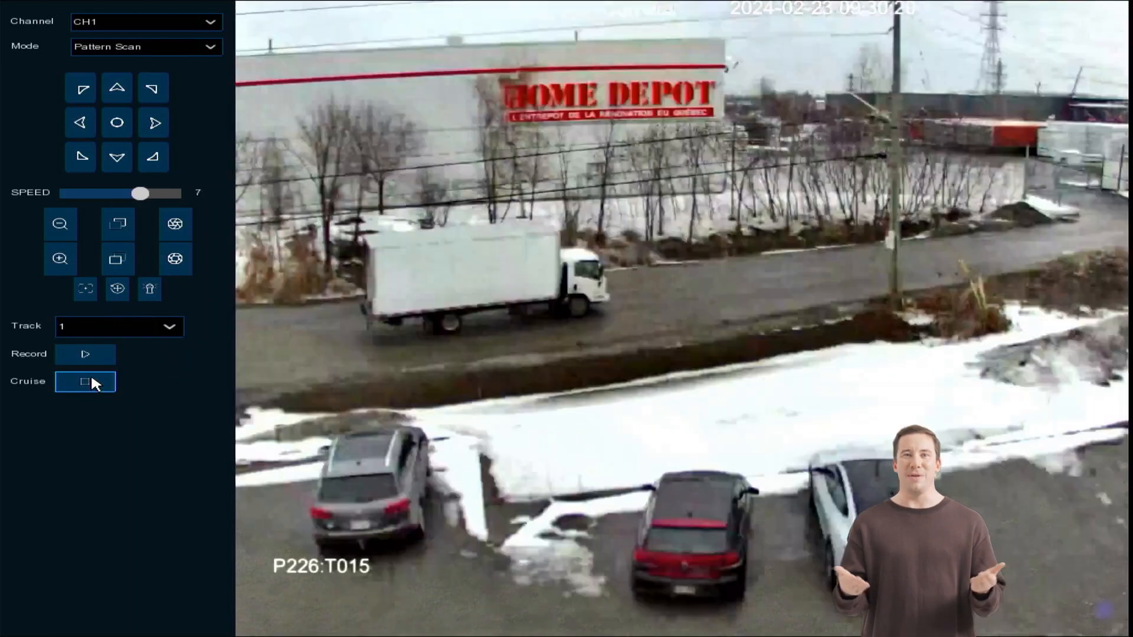